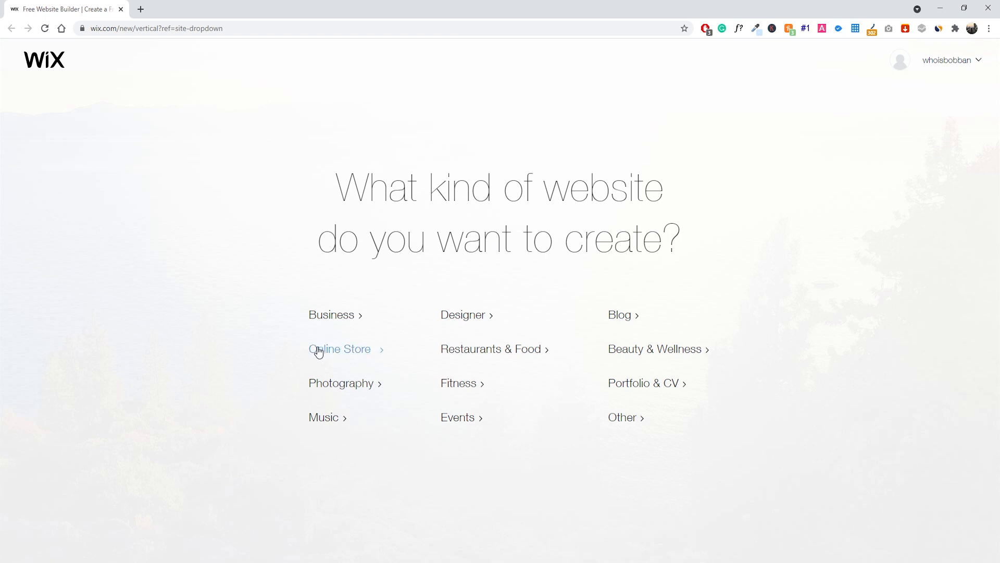
# Start a new Online Store website and choose to build it from a template with the Editor
pyautogui.click(345, 356)
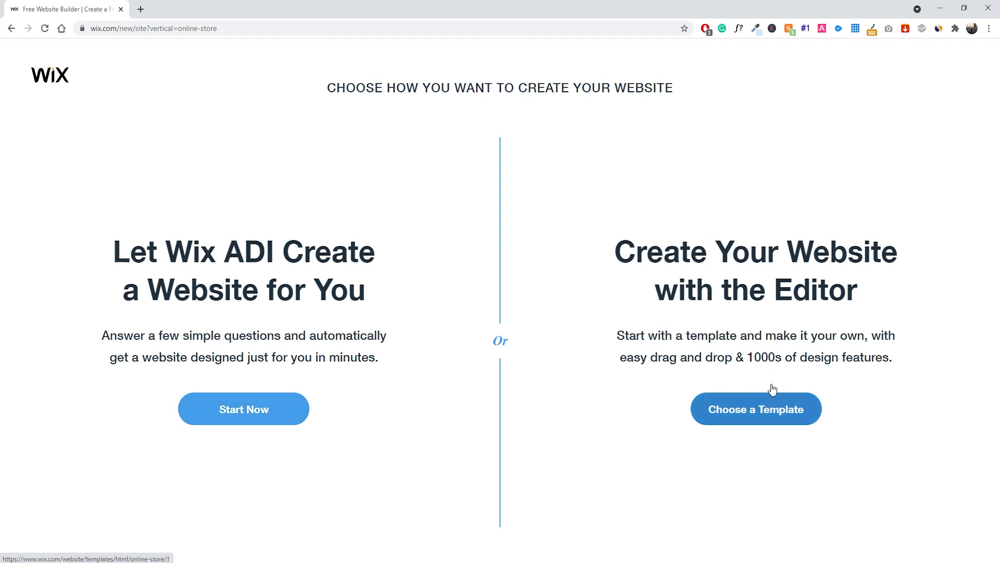
pyautogui.click(736, 422)
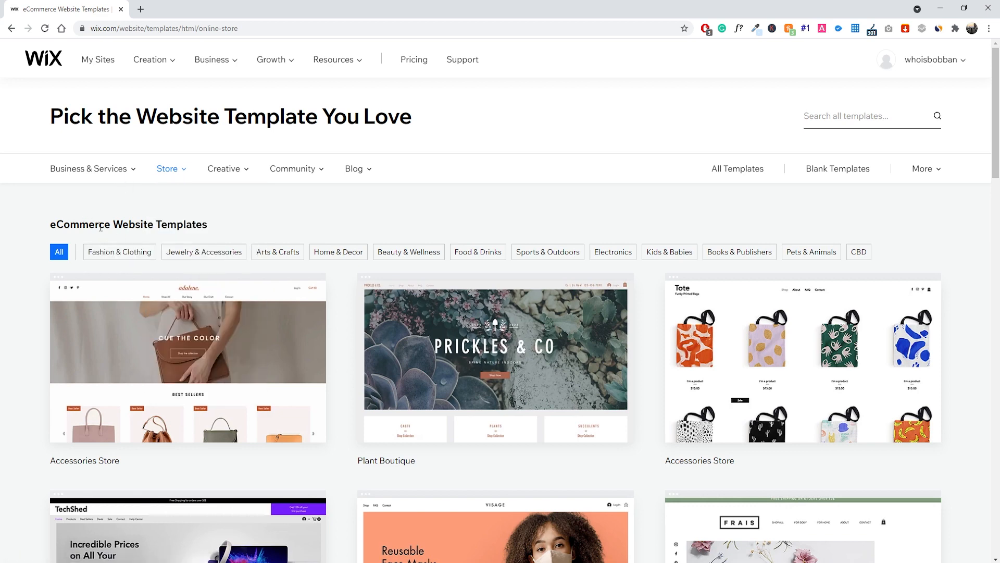
# Browse the eCommerce templates, preview the Face Mask Shop template and open it for editing
pyautogui.moveTo(128, 173)
pyautogui.scroll(-1, 172, 233)
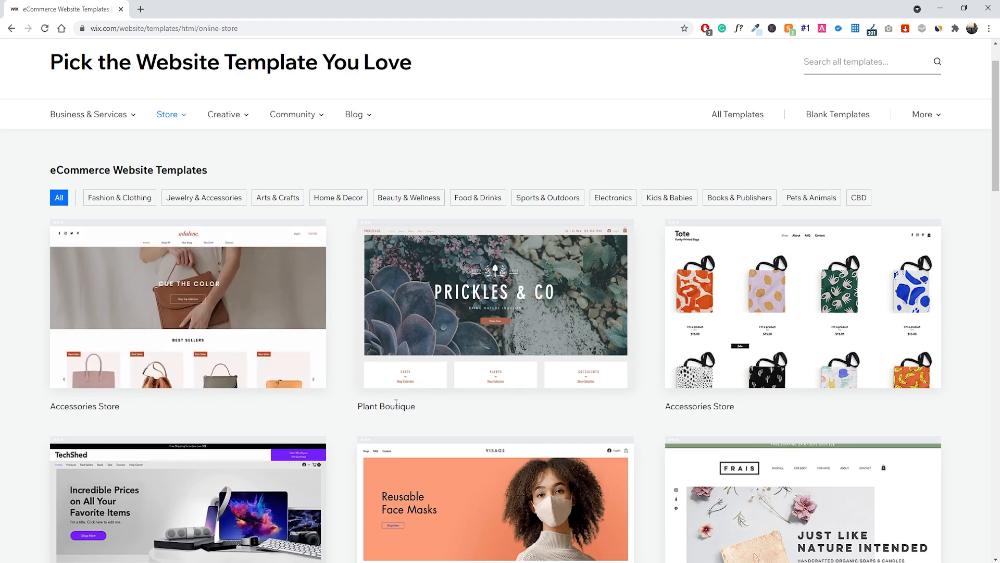
pyautogui.scroll(-5, 476, 411)
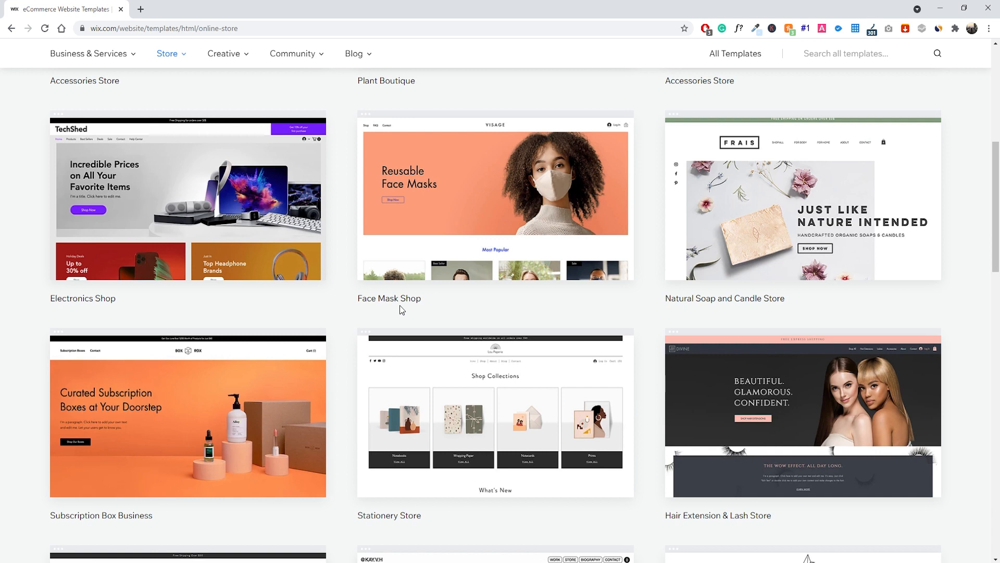
pyautogui.moveTo(438, 262)
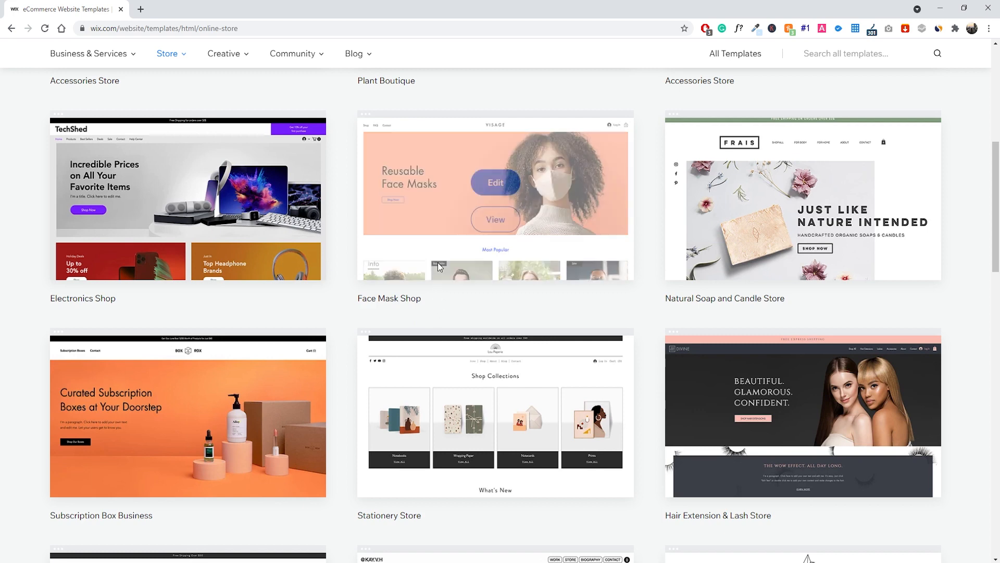
pyautogui.scroll(1, 430, 271)
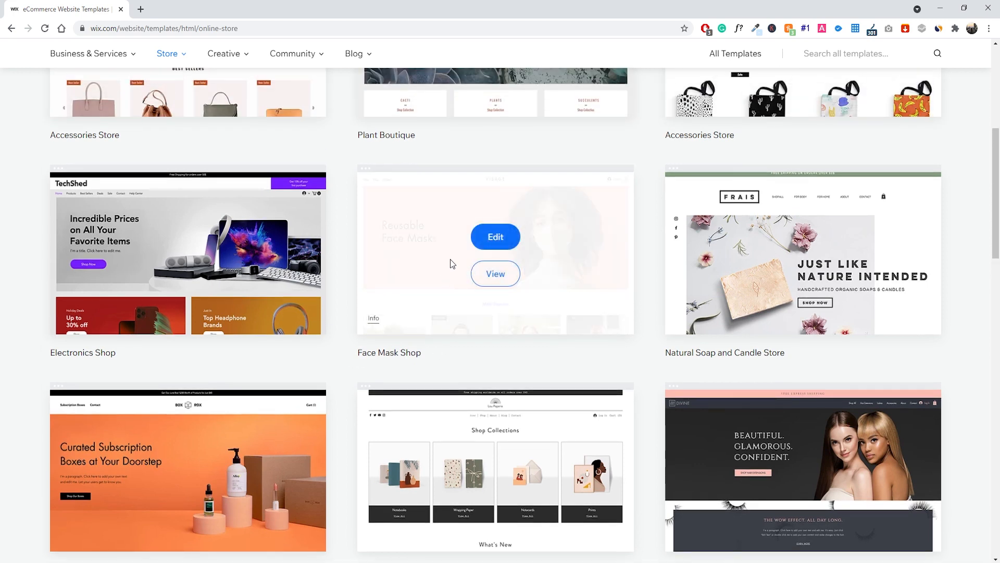
pyautogui.click(512, 273)
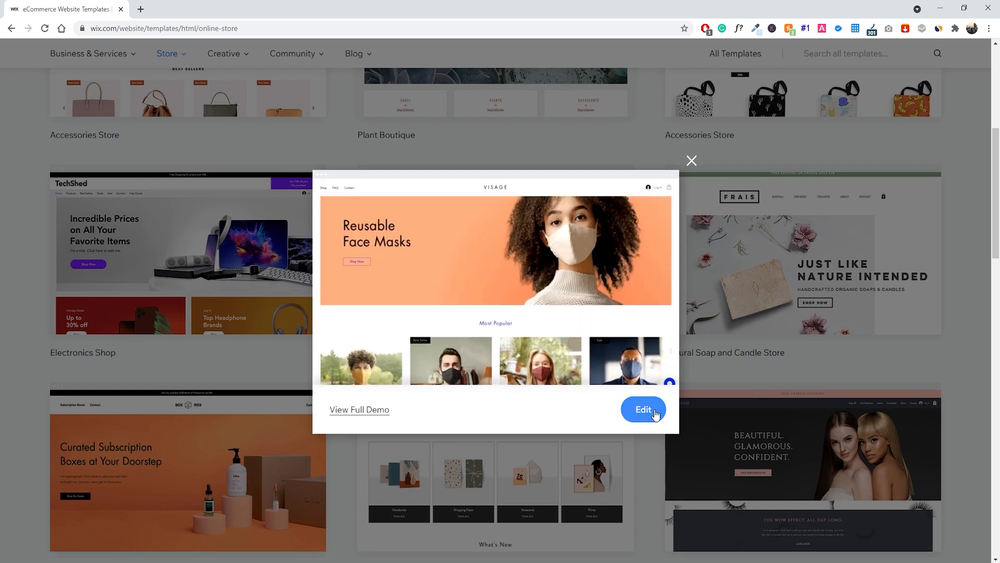
pyautogui.click(642, 410)
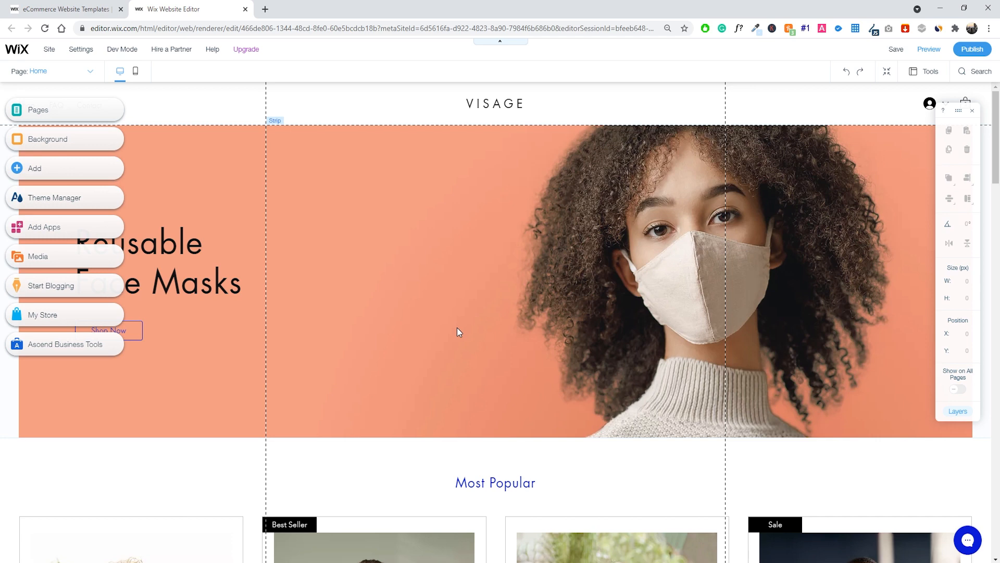
# Review the site's main pages, signup and login forms, store pages and member pages
pyautogui.click(55, 118)
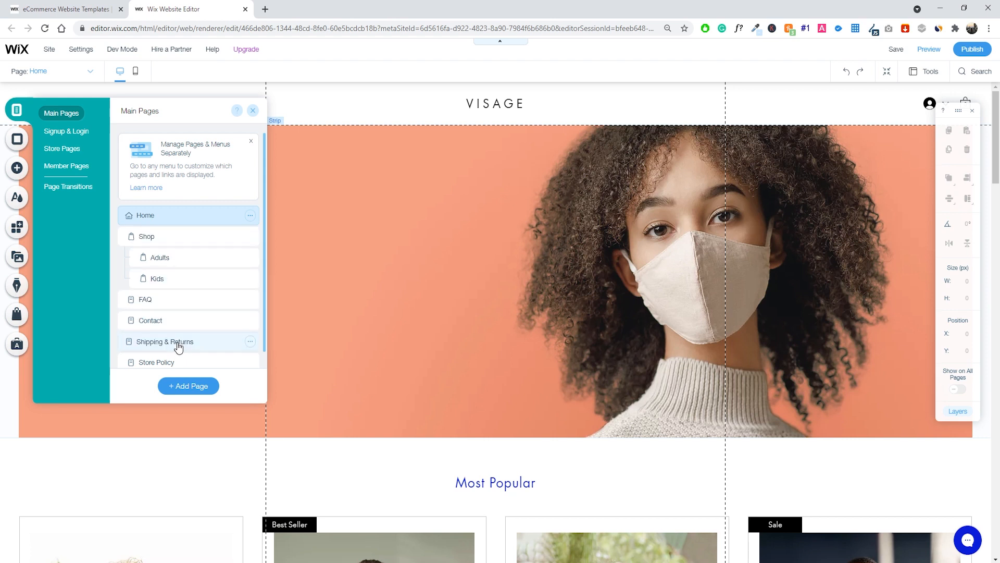
pyautogui.scroll(-1, 176, 343)
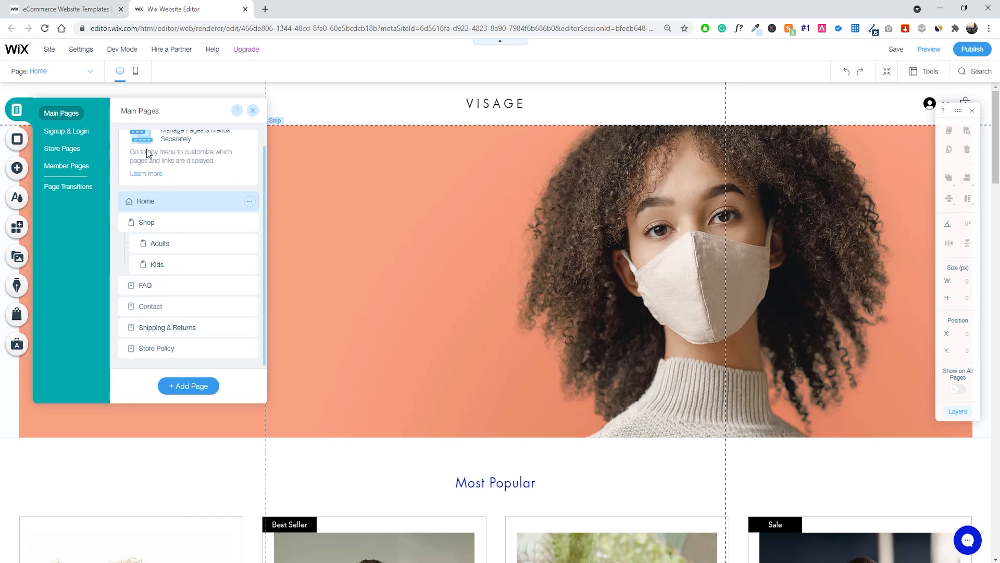
pyautogui.click(79, 136)
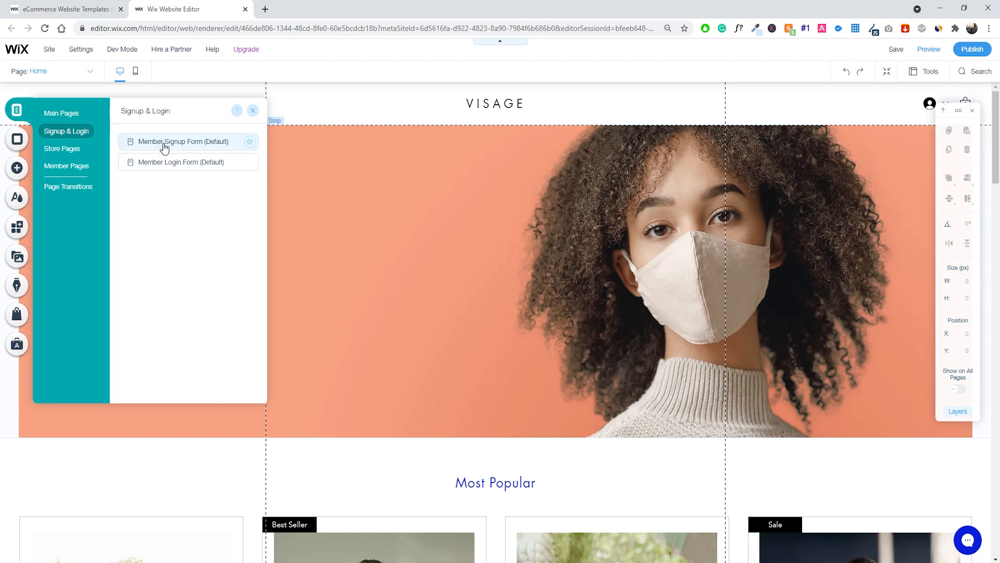
pyautogui.click(61, 149)
pyautogui.click(73, 166)
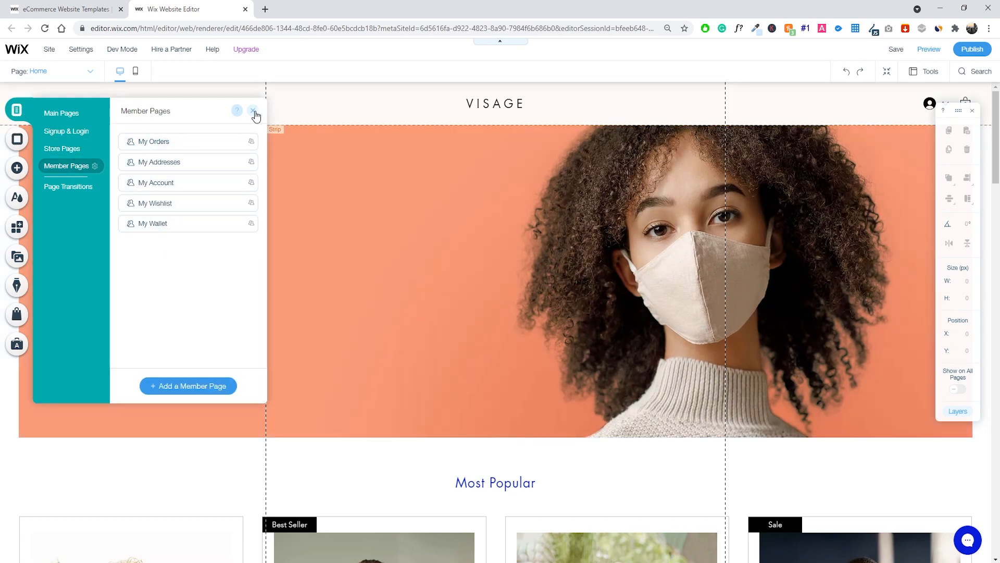
pyautogui.click(252, 110)
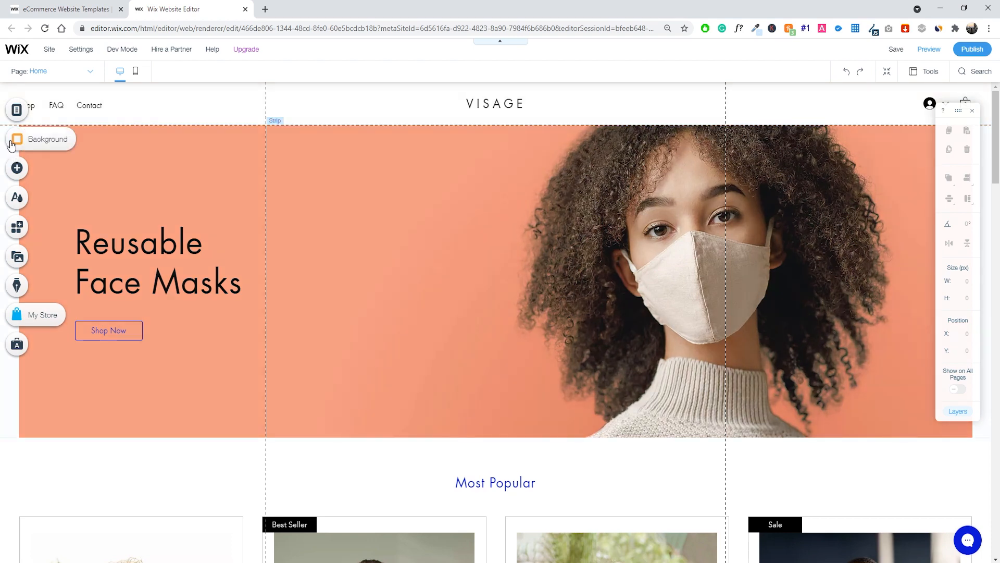
# Look through the elements that can be added to the page, including the button styles
pyautogui.click(19, 172)
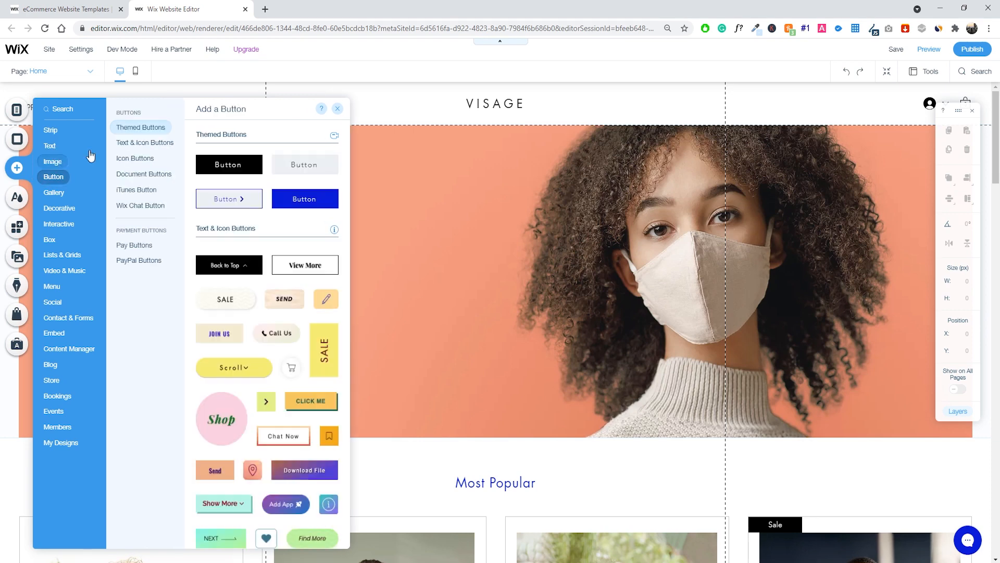
pyautogui.click(338, 110)
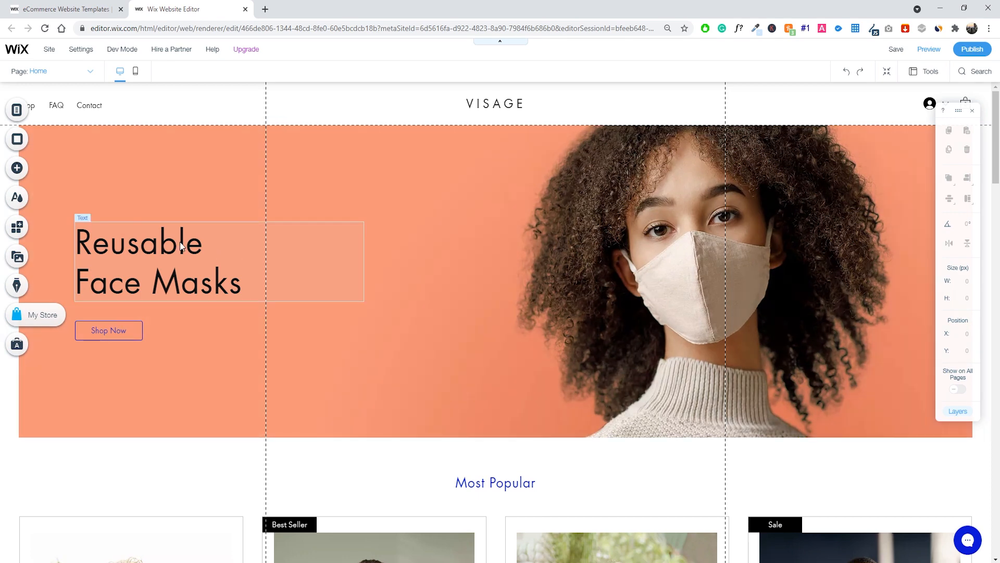
# Examine the text settings of the "Reusable Face Masks" heading and view the Most Popular section on the home page
pyautogui.click(186, 256)
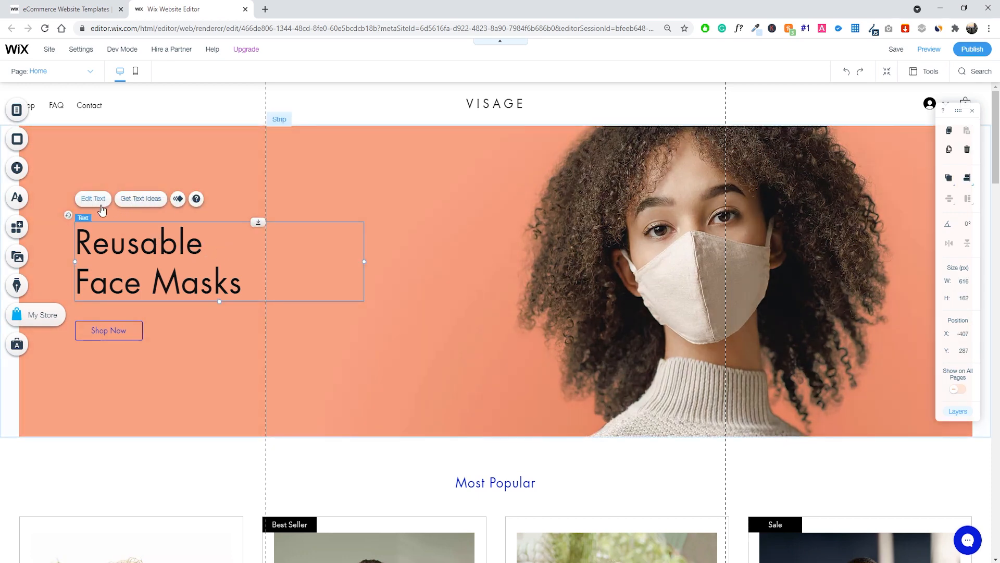
pyautogui.click(99, 210)
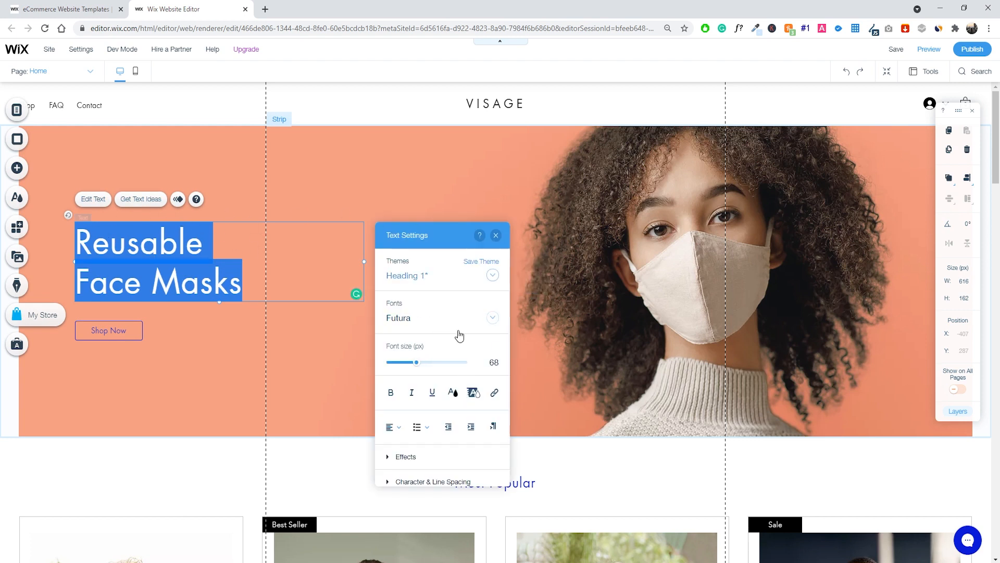
pyautogui.click(495, 235)
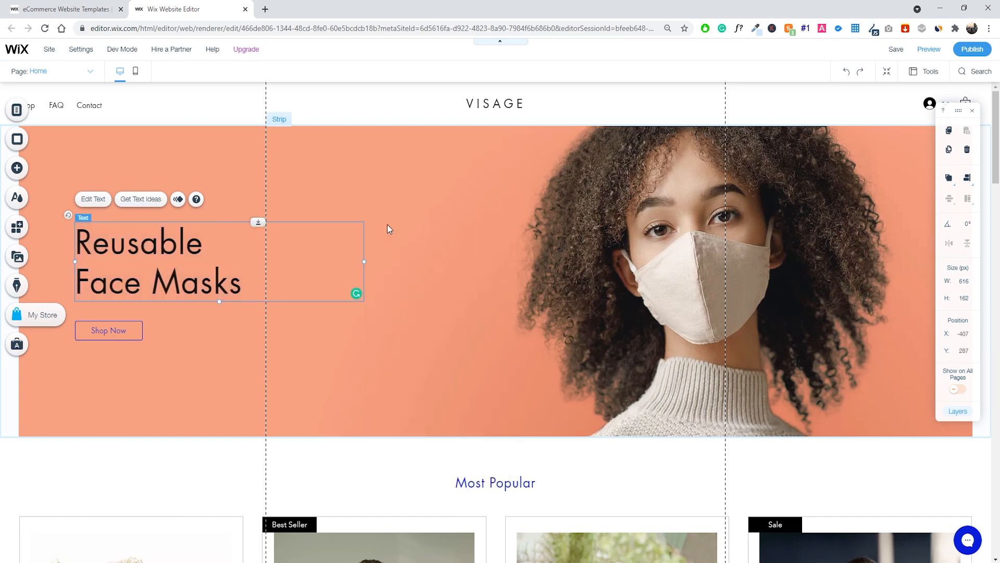
pyautogui.scroll(-3, 565, 251)
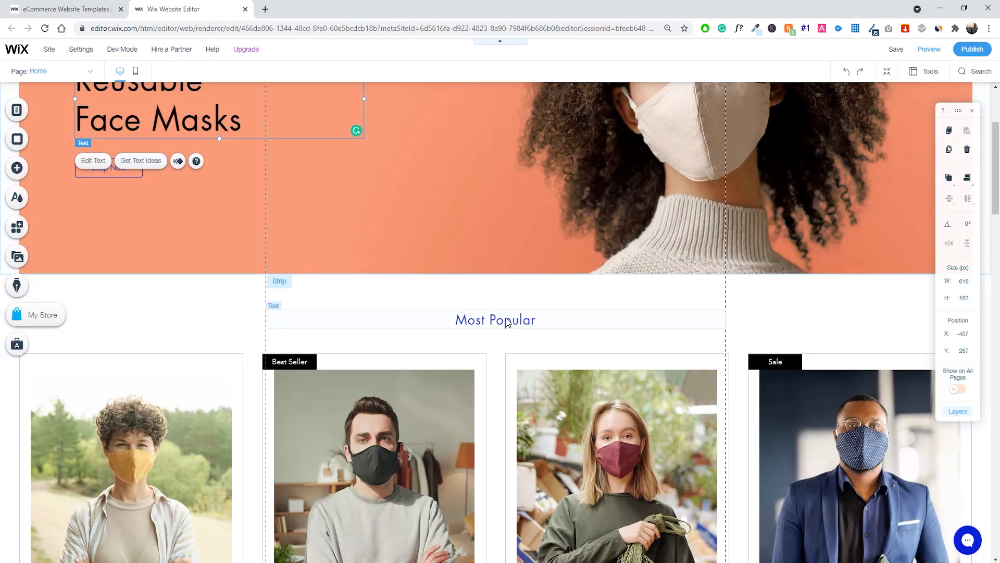
pyautogui.scroll(3, 342, 135)
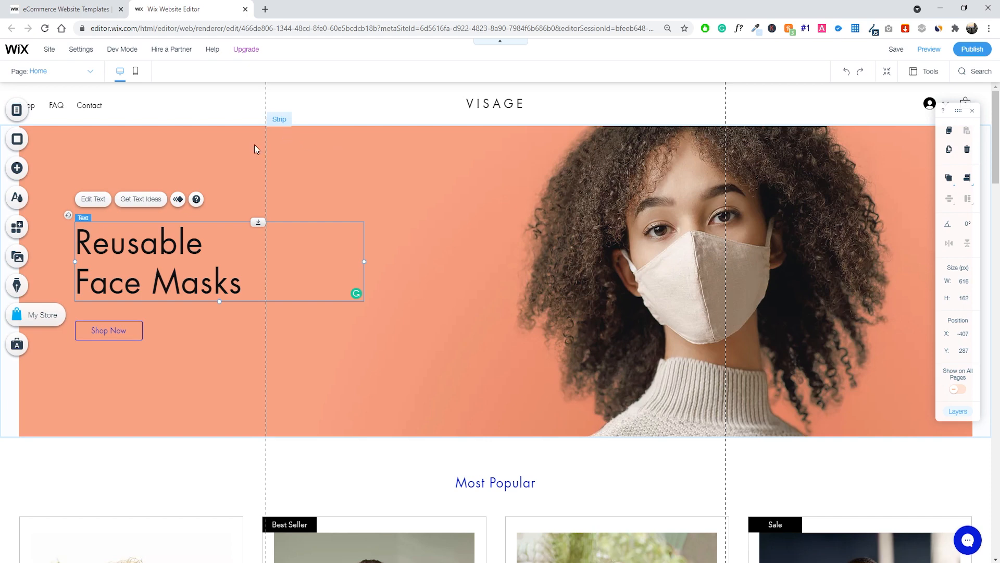
# Save the site under a free Wix.com domain with the address ending in mywixsite
pyautogui.click(83, 51)
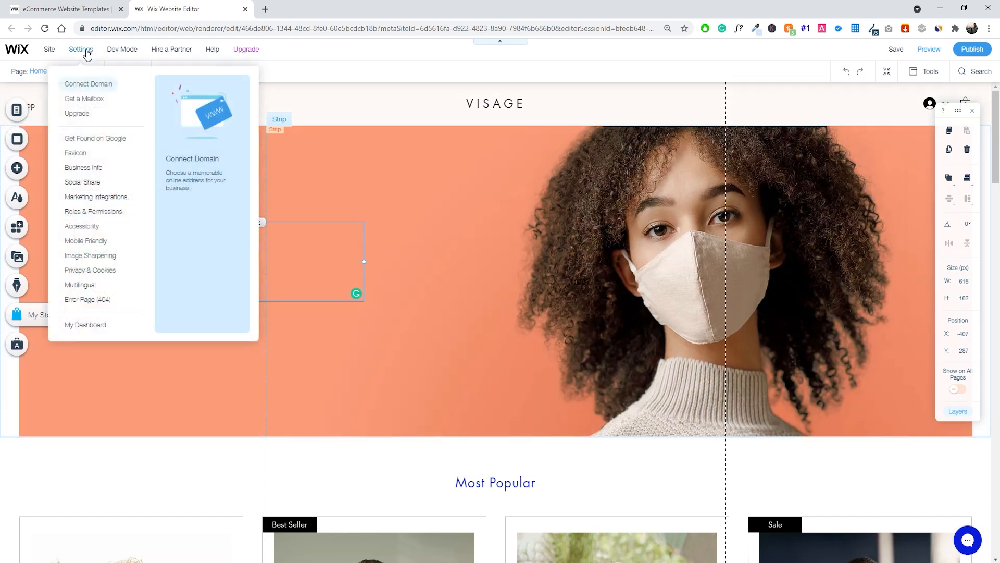
pyautogui.click(92, 86)
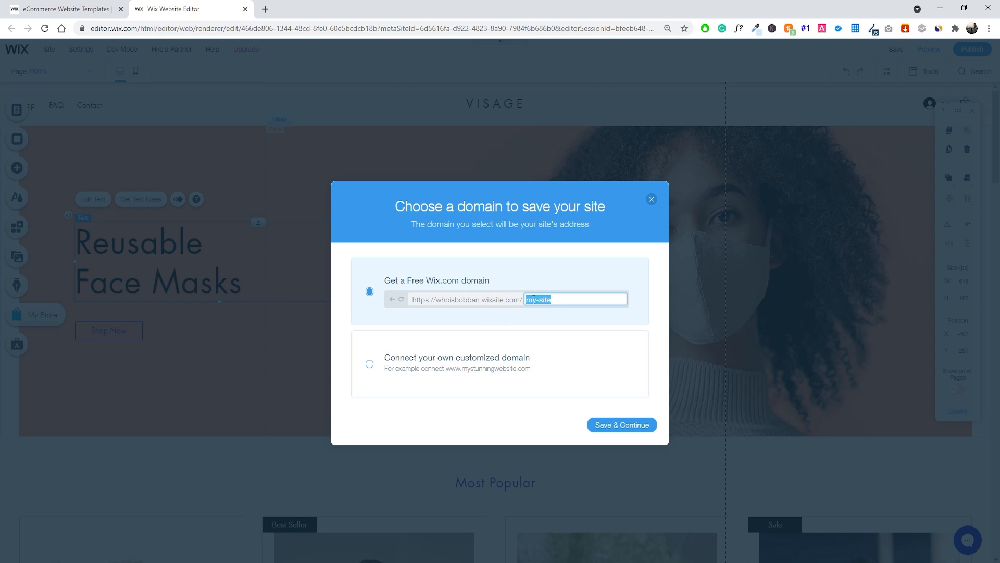
pyautogui.click(564, 303)
pyautogui.press('BackSpace')
pyautogui.press('BackSpace')
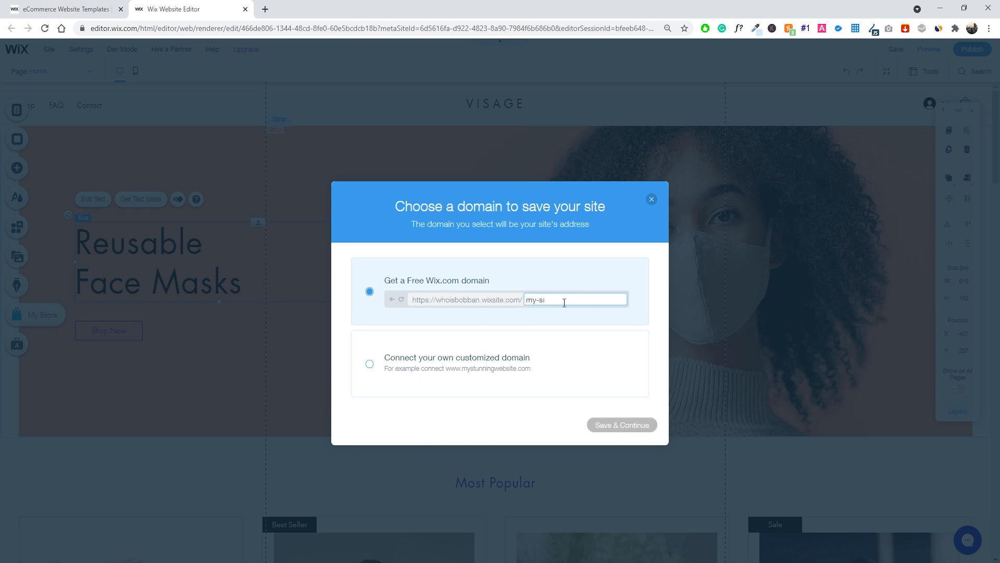
pyautogui.press('BackSpace')
pyautogui.press('BackSpace')
pyautogui.press('BackSpace')
pyautogui.press('BackSpace')
pyautogui.write('mywixsite')
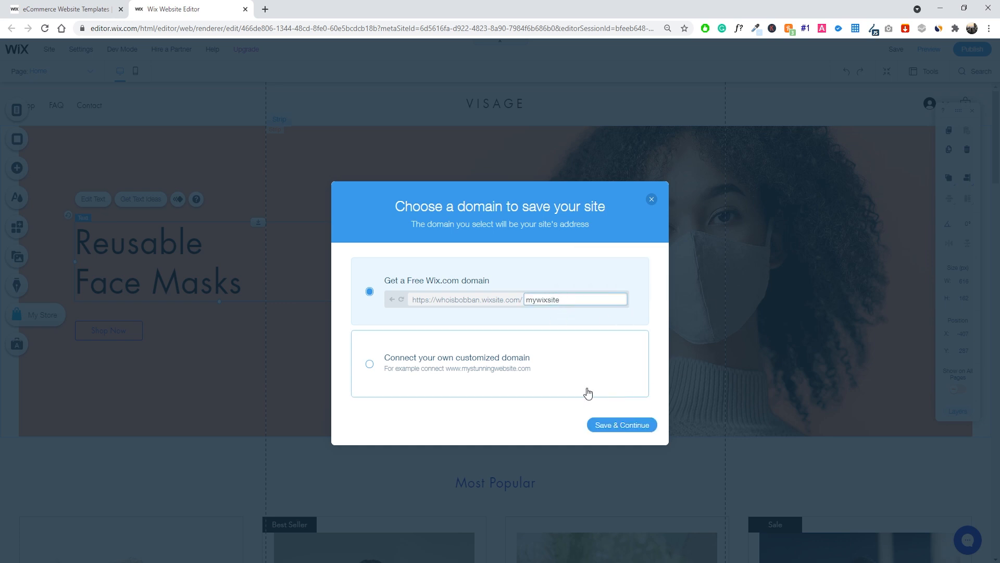
pyautogui.click(625, 425)
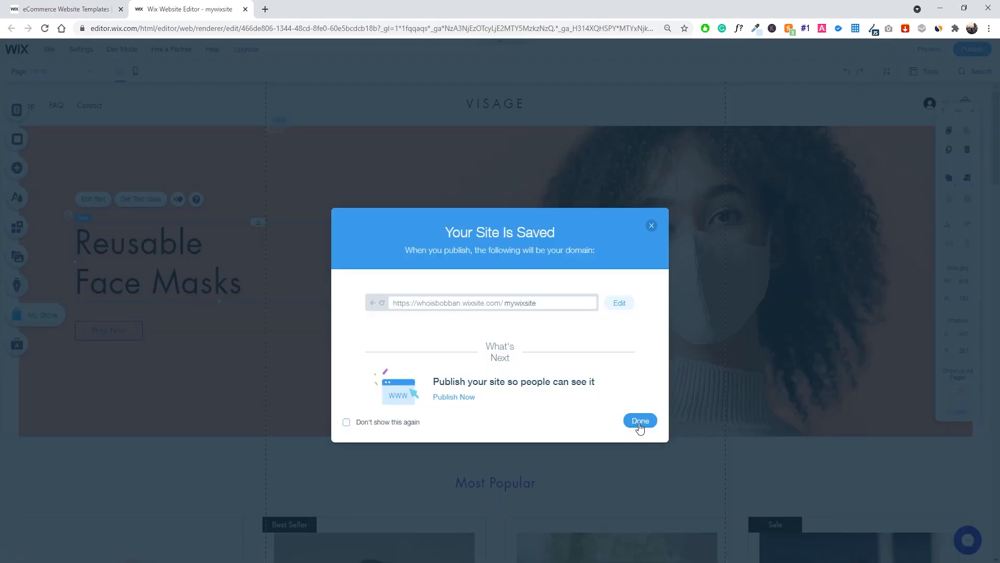
pyautogui.click(640, 423)
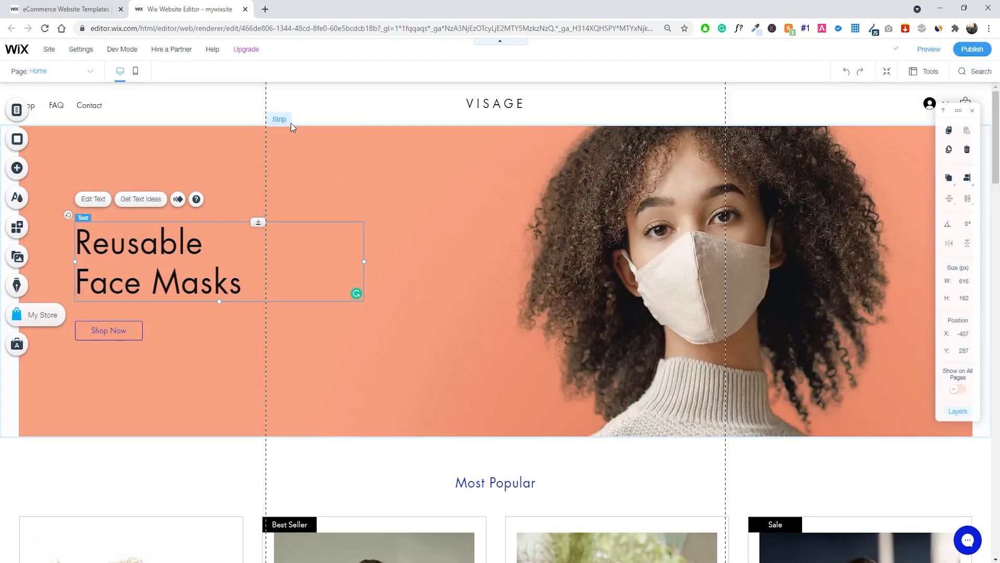
# Open the premium plan comparison for the site and display the Business & eCommerce plans
pyautogui.moveTo(243, 52)
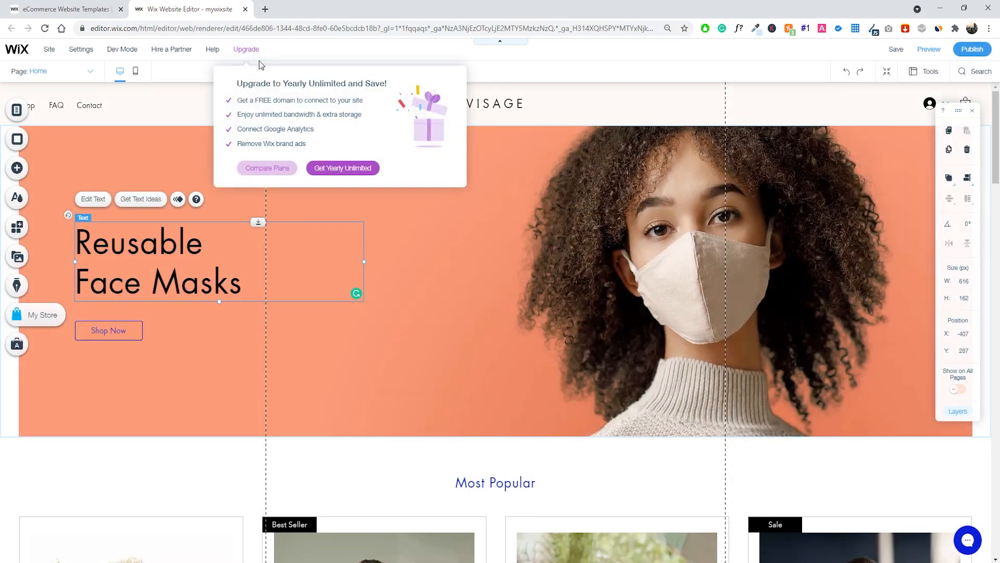
pyautogui.click(264, 168)
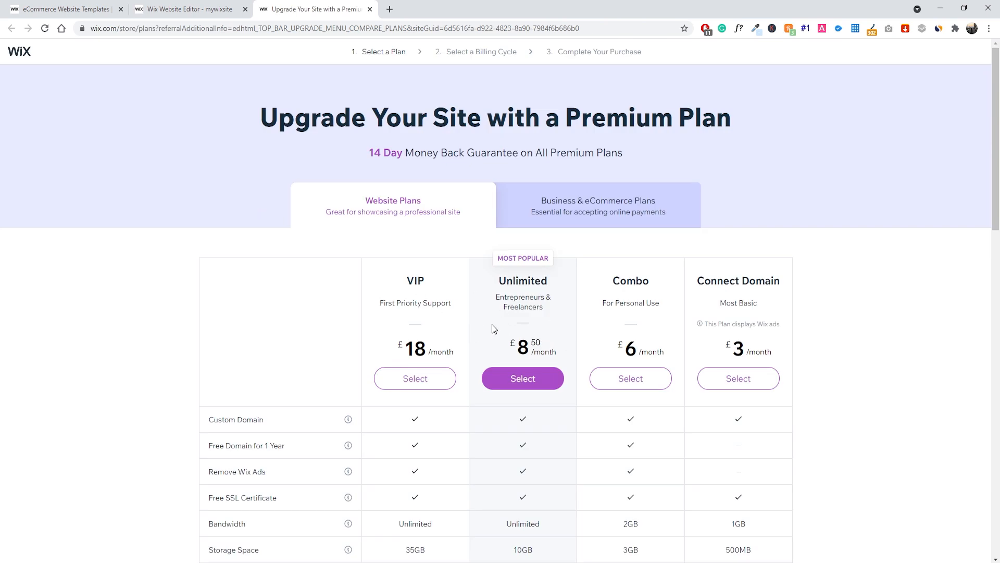
pyautogui.scroll(-1, 490, 323)
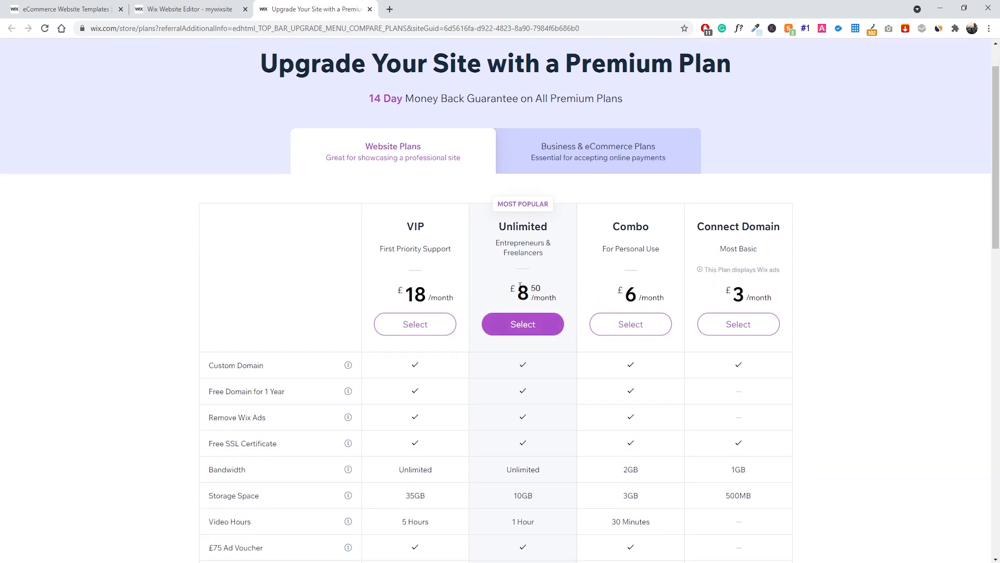
pyautogui.scroll(1, 407, 156)
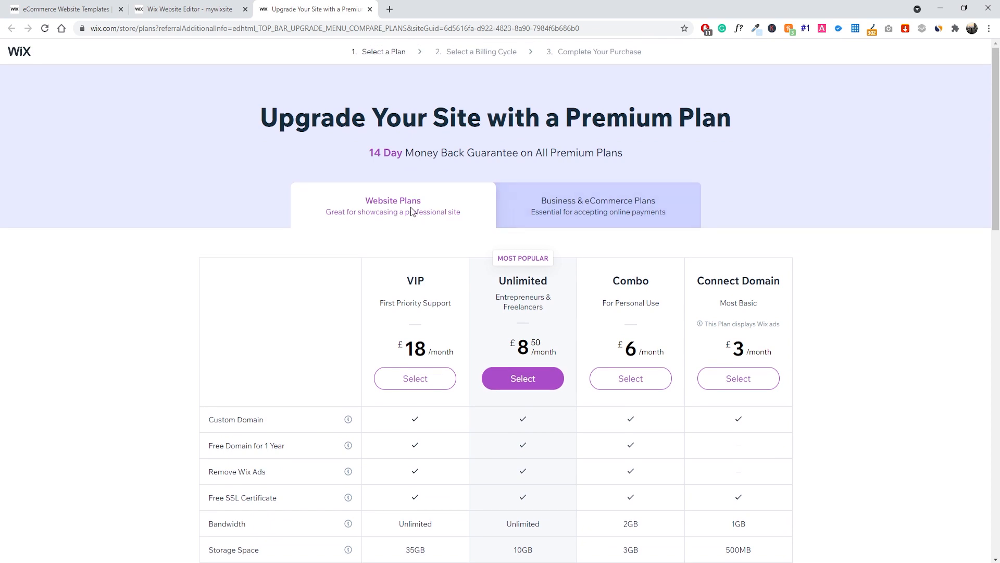
pyautogui.click(599, 206)
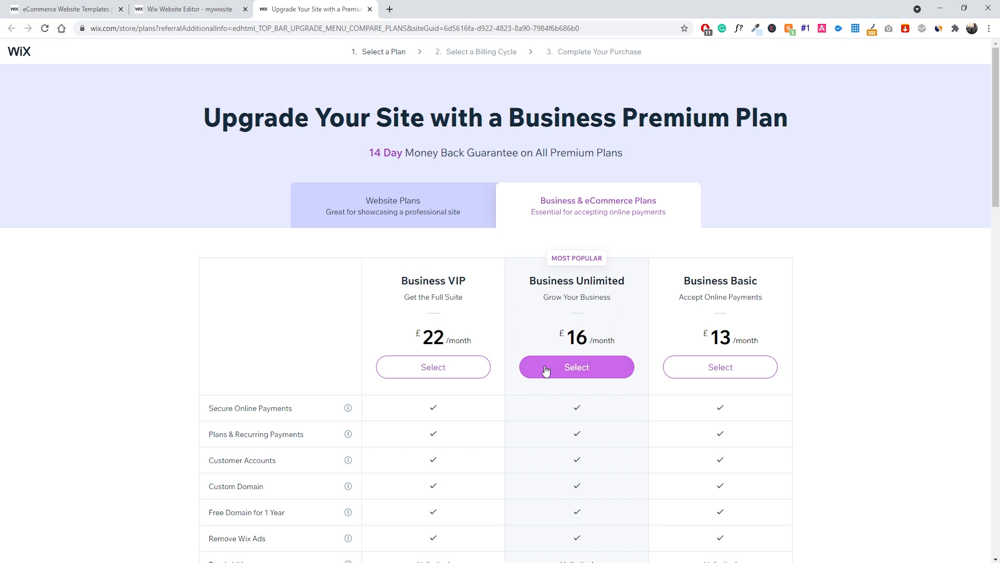
# Select the Business Unlimited plan with the Yearly billing cycle and continue to checkout
pyautogui.click(590, 370)
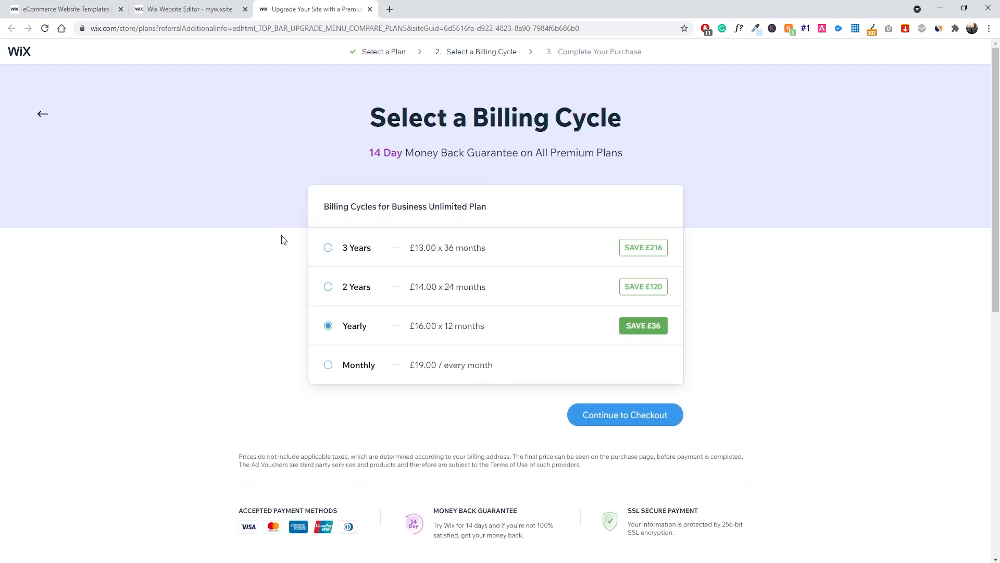
pyautogui.click(347, 259)
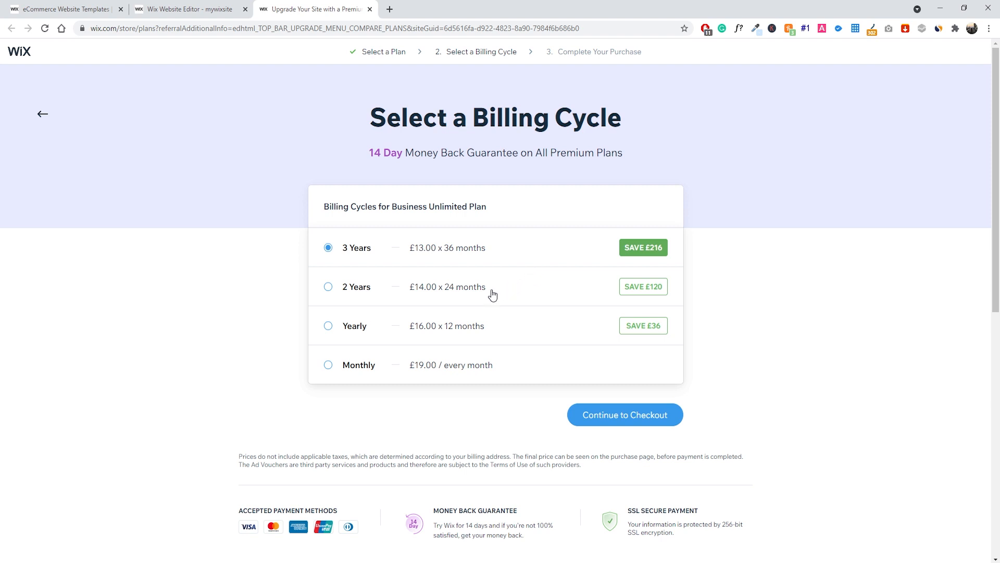
pyautogui.click(386, 327)
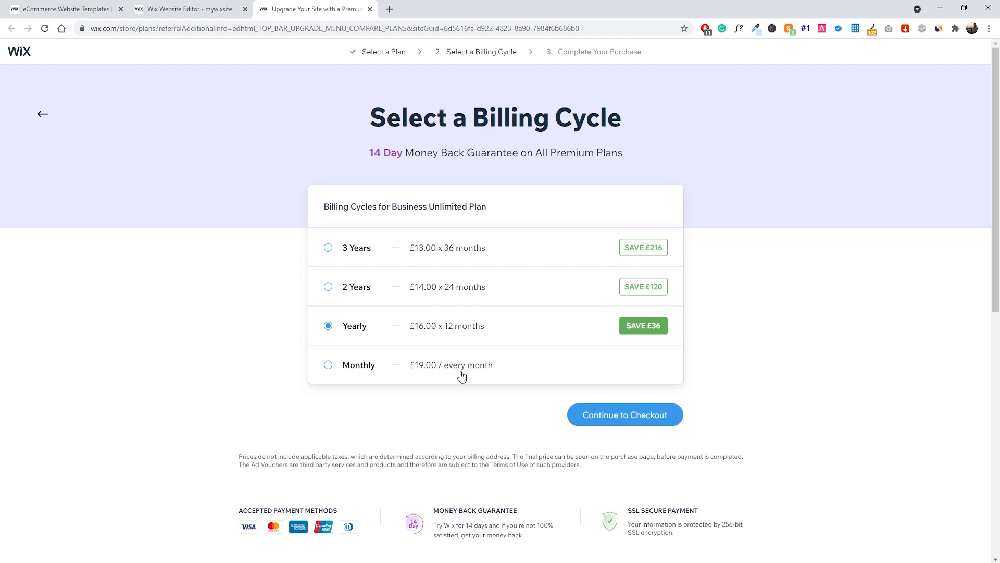
pyautogui.click(598, 421)
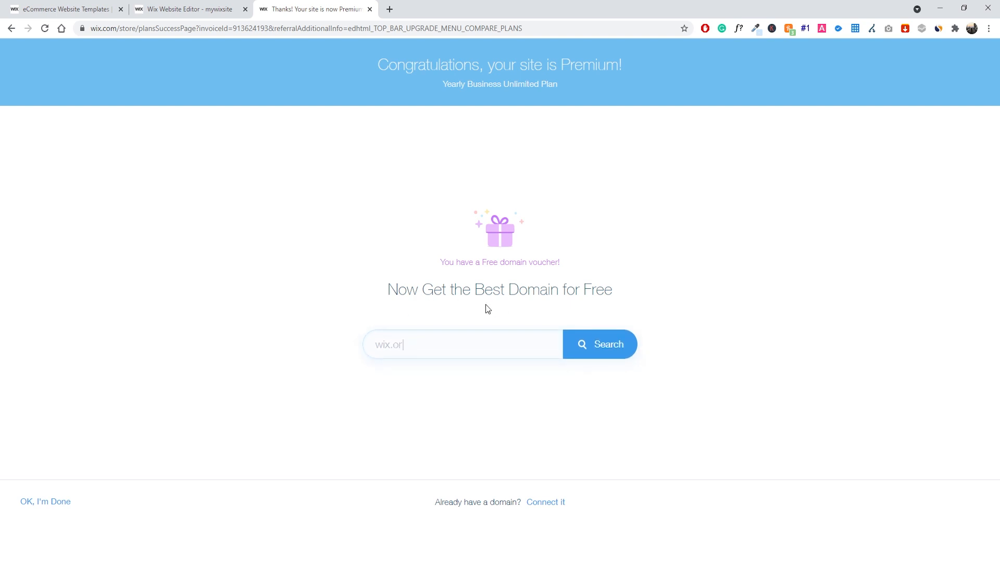
# Search for the domain whoisbobbanfacemask with the free domain voucher and claim whoisbobbanfacemask.com
pyautogui.click(453, 348)
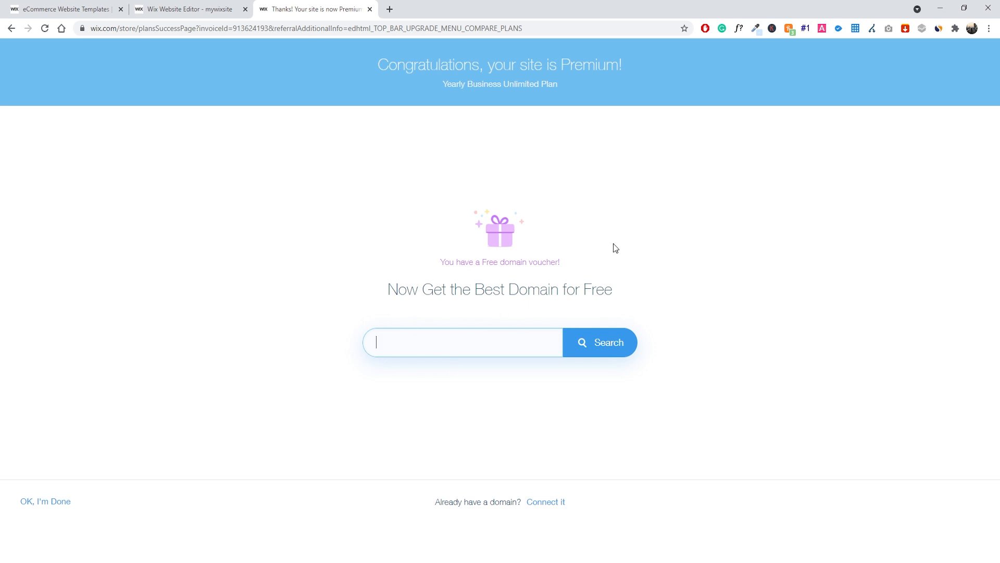
pyautogui.write('whoisbobbanfacemask')
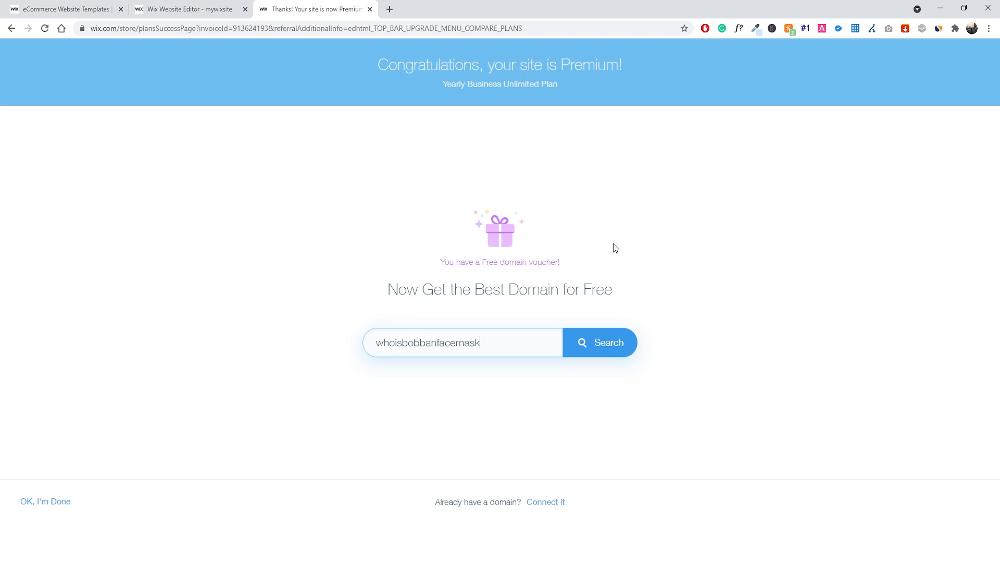
pyautogui.click(600, 349)
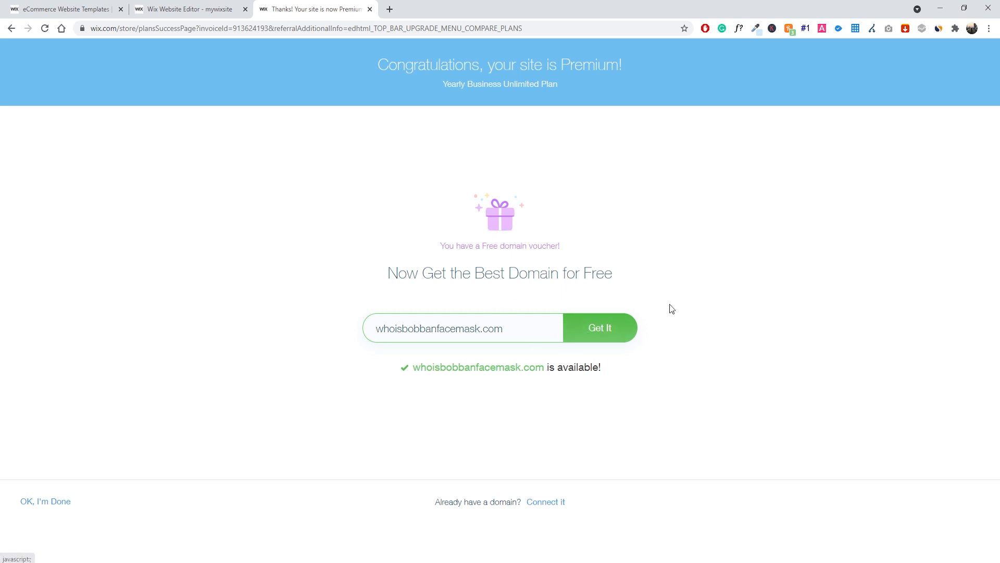
pyautogui.click(618, 330)
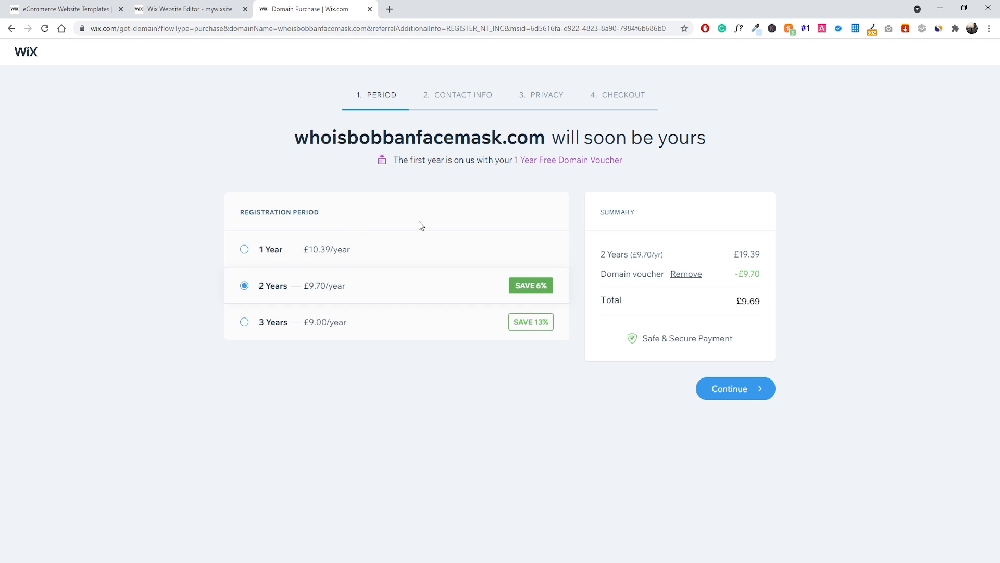
# Register the domain for 1 Year, accept the registrant contact info, and choose Basic Protection for privacy
pyautogui.click(317, 252)
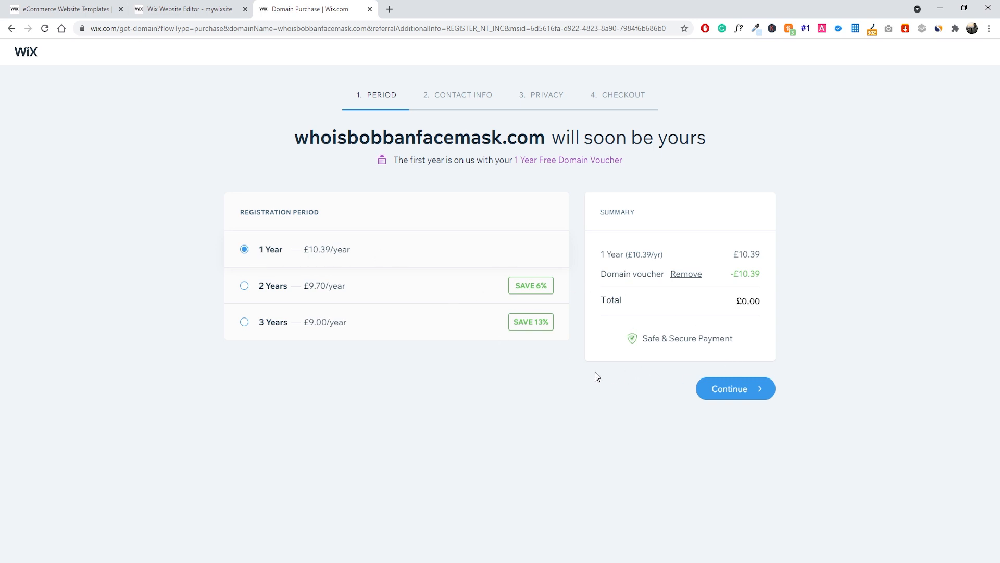
pyautogui.click(737, 391)
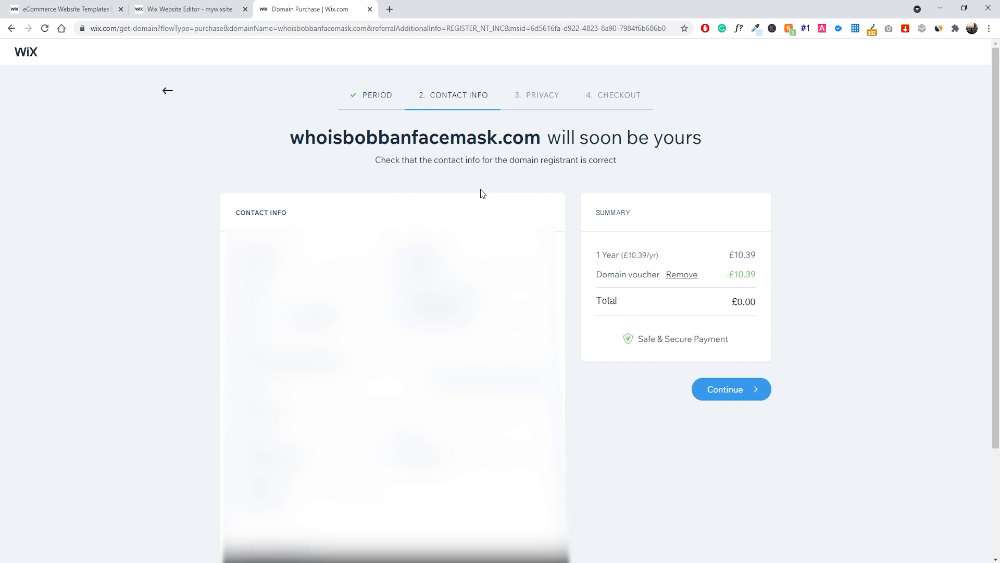
pyautogui.click(752, 396)
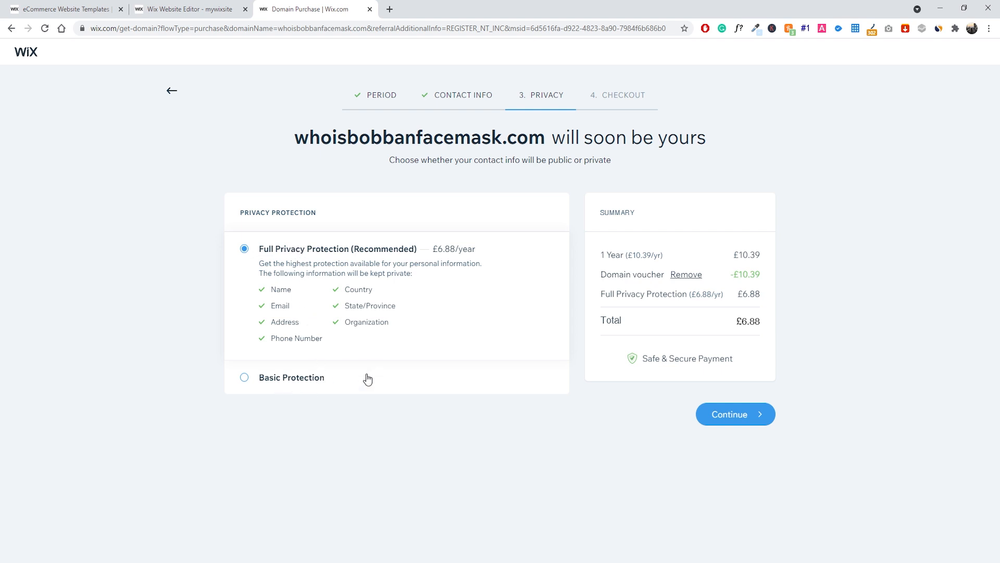
pyautogui.click(305, 386)
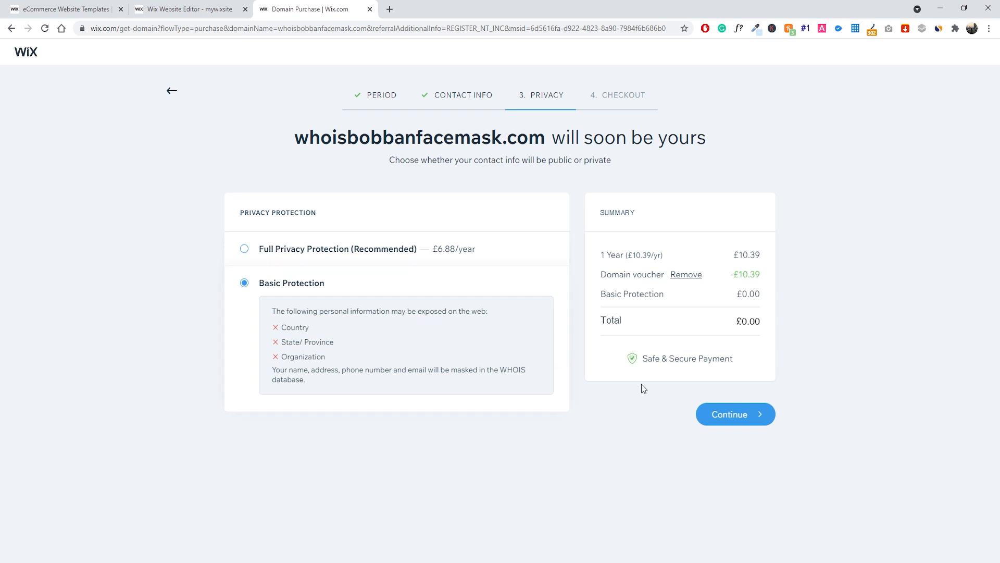
pyautogui.click(759, 420)
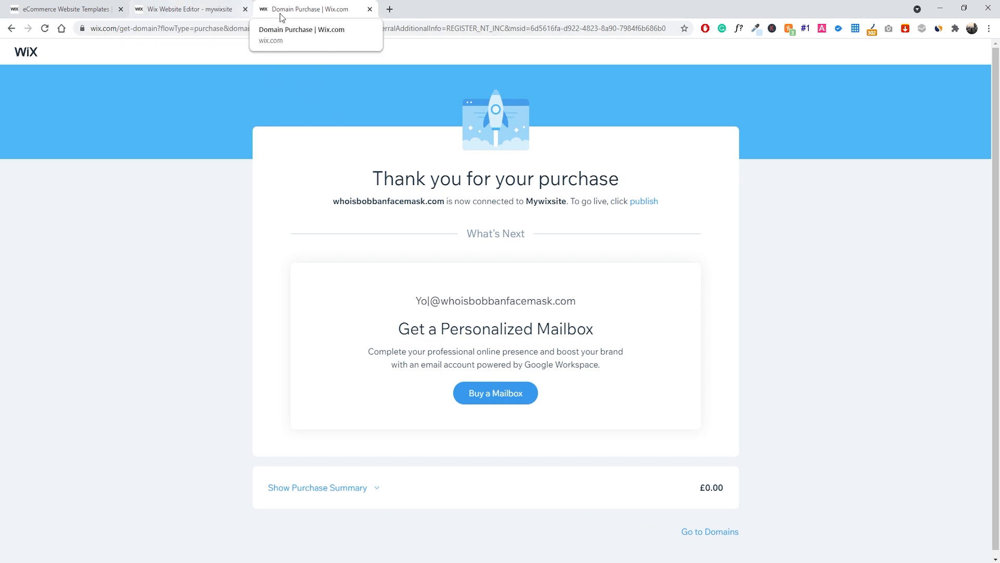
# Return to the website editor, reload it, and find the Modalyst - Dropshipping app in the Wix App Market
pyautogui.click(208, 13)
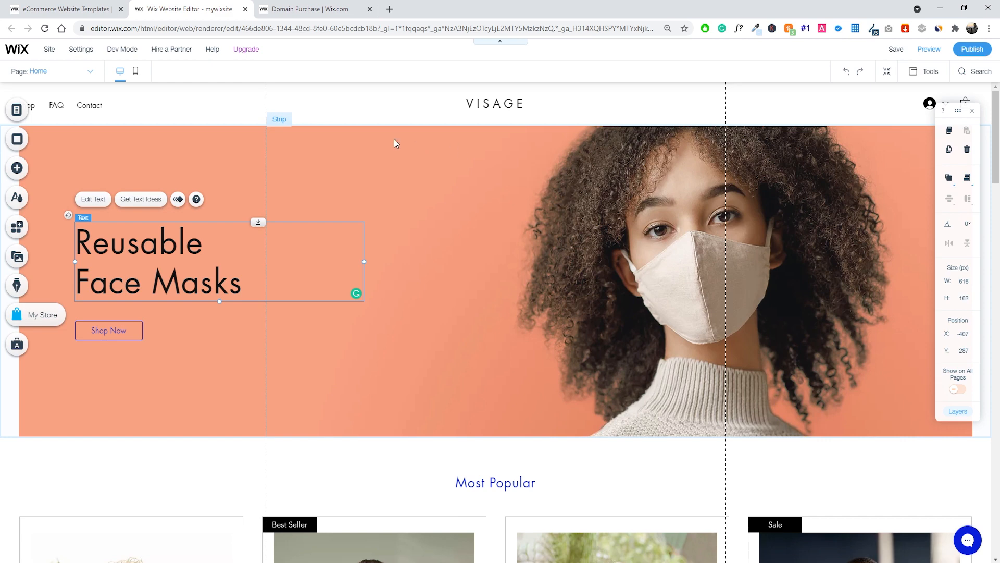
pyautogui.click(45, 28)
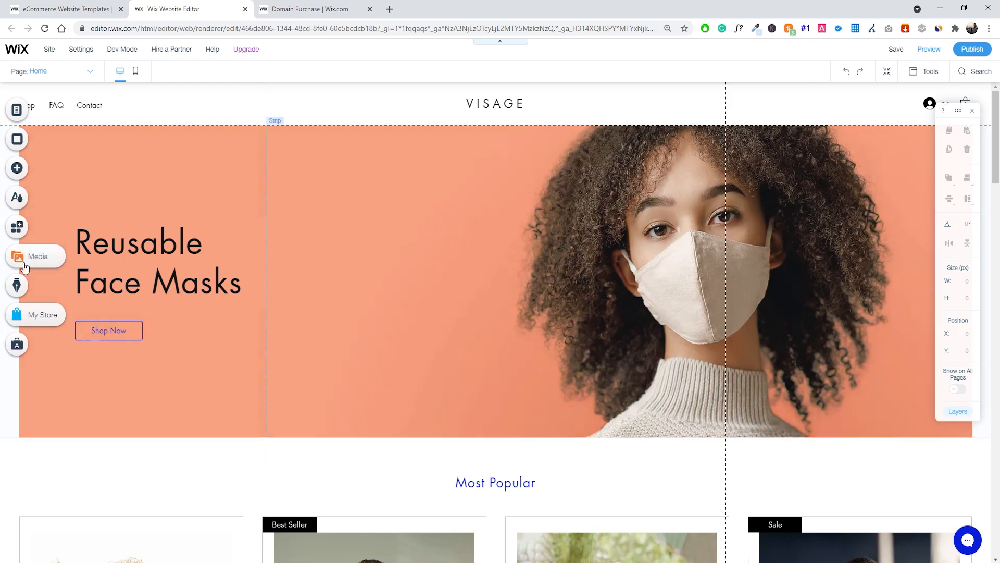
pyautogui.click(17, 229)
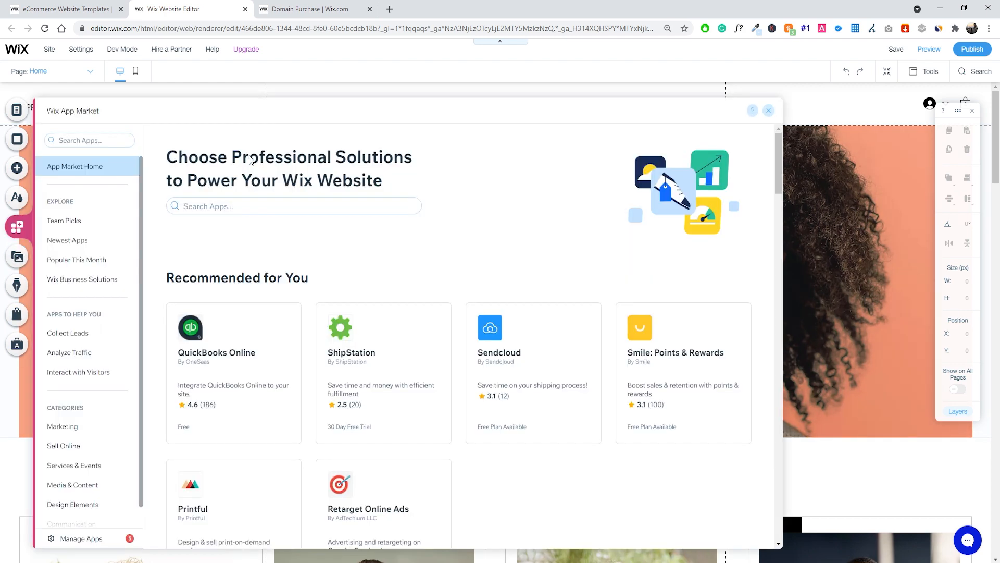
pyautogui.click(235, 208)
pyautogui.write('moda')
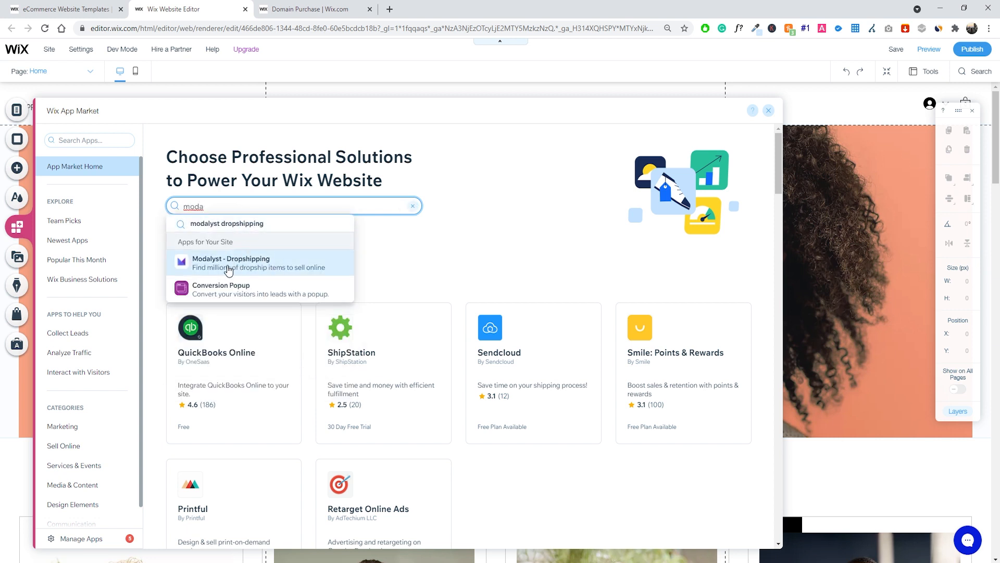
pyautogui.click(192, 264)
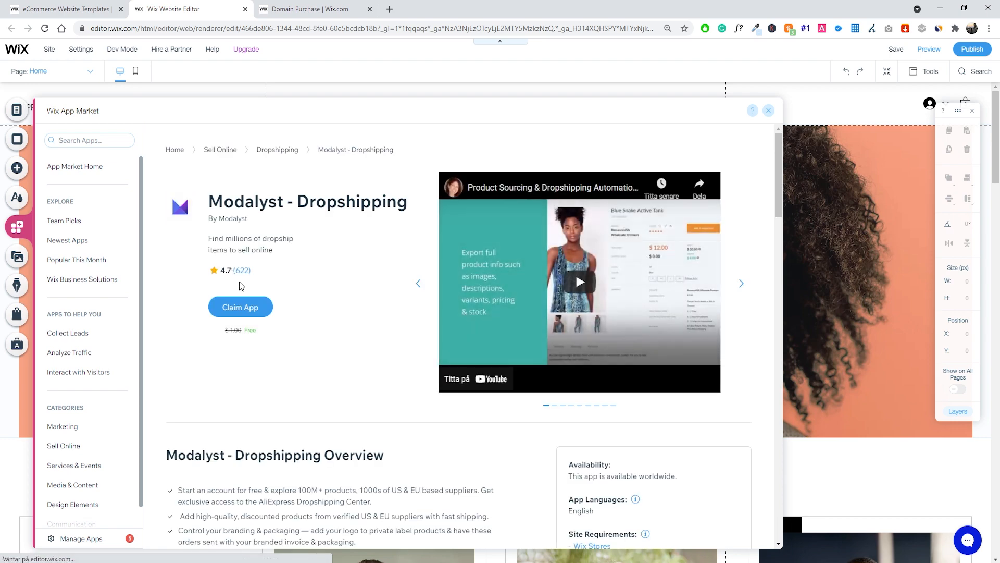
# Review the Modalyst - Dropshipping overview, claim the app, and approve its permissions to add it to the site
pyautogui.scroll(-3, 309, 298)
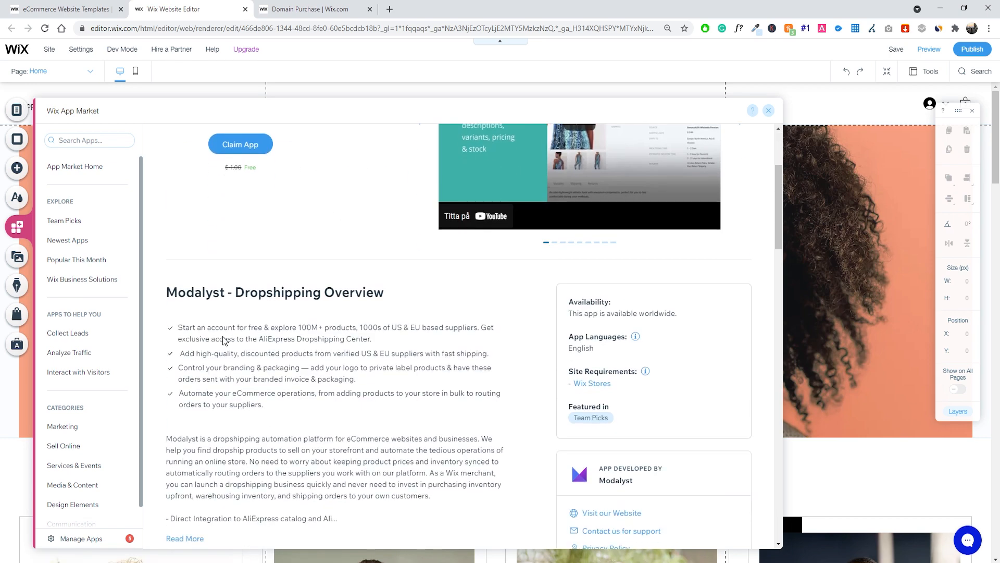
pyautogui.scroll(-2, 240, 242)
pyautogui.scroll(1, 239, 241)
pyautogui.scroll(-4, 353, 339)
pyautogui.scroll(5, 343, 315)
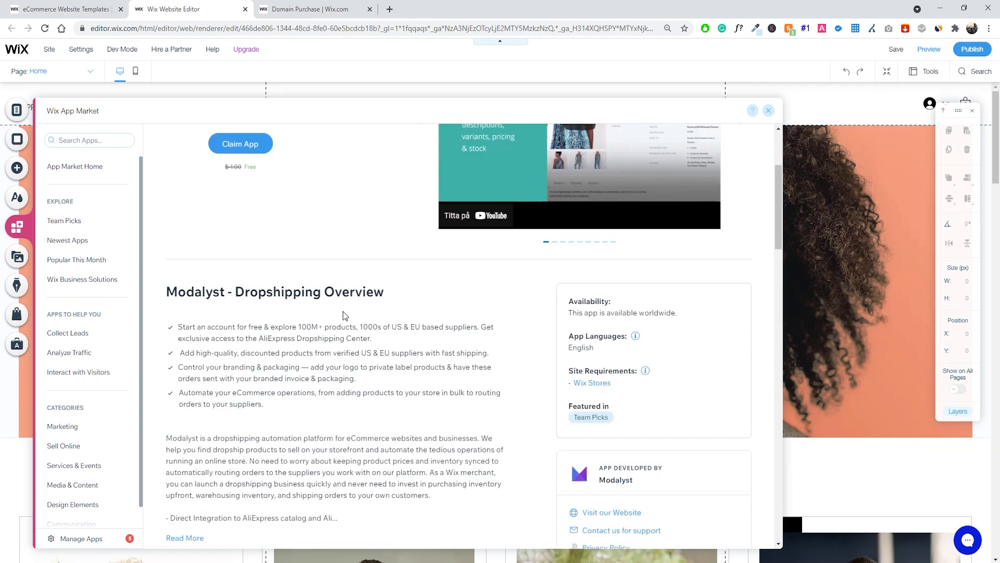
pyautogui.scroll(3, 343, 307)
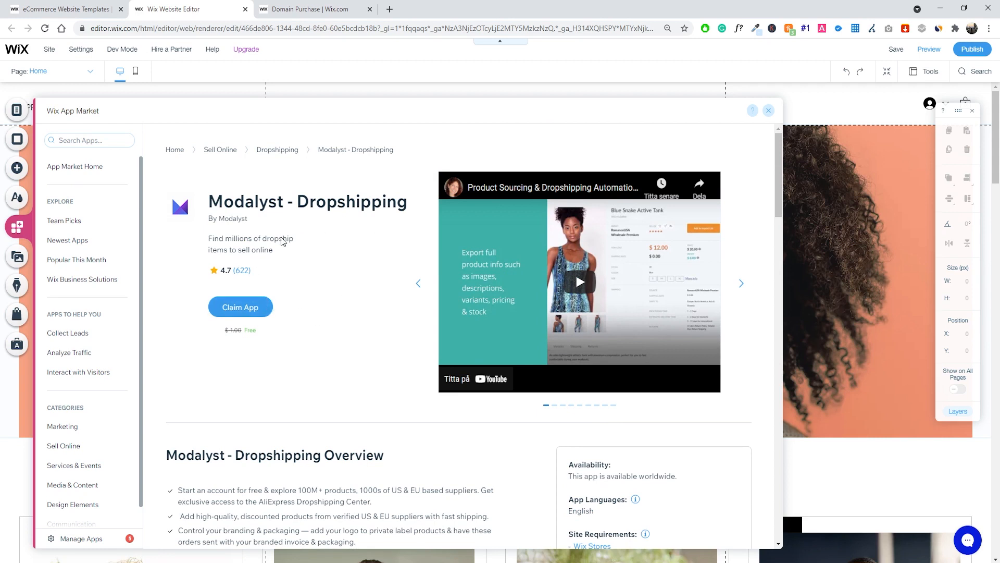
pyautogui.click(256, 307)
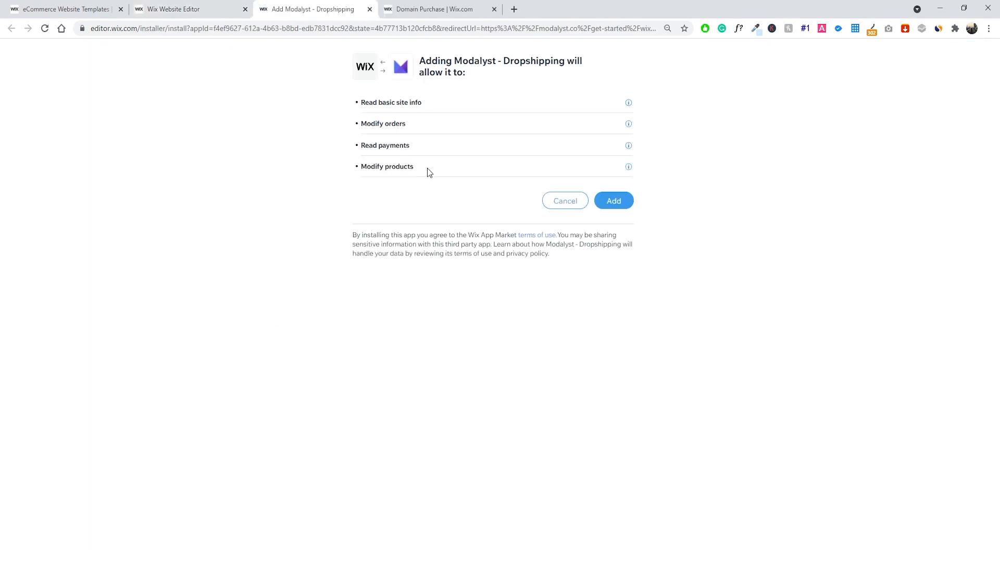
pyautogui.click(613, 200)
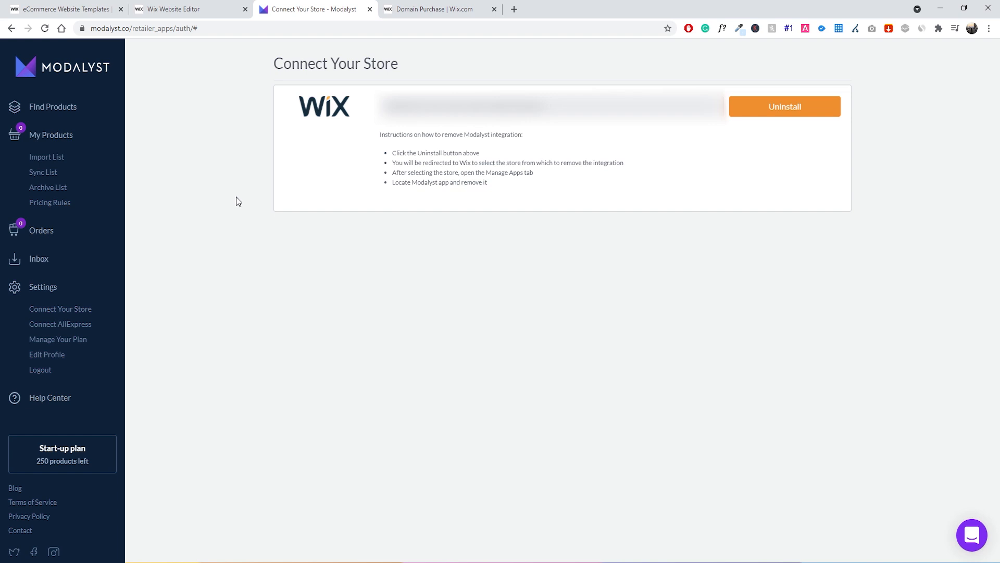
# Open Modalyst's pricing rules from the store setup steps and set the Independent Brand price multiplier to 2
pyautogui.click(62, 114)
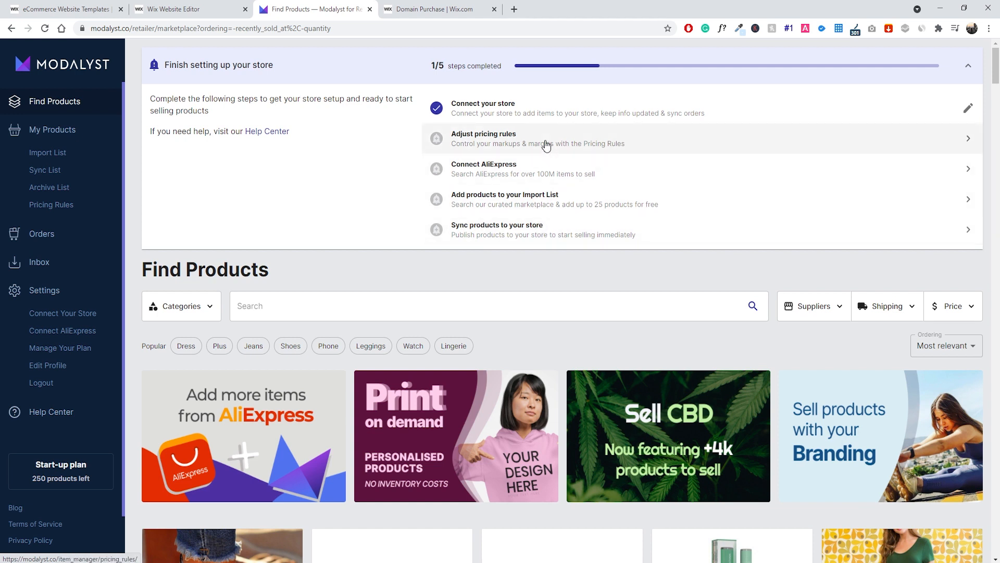
pyautogui.click(497, 148)
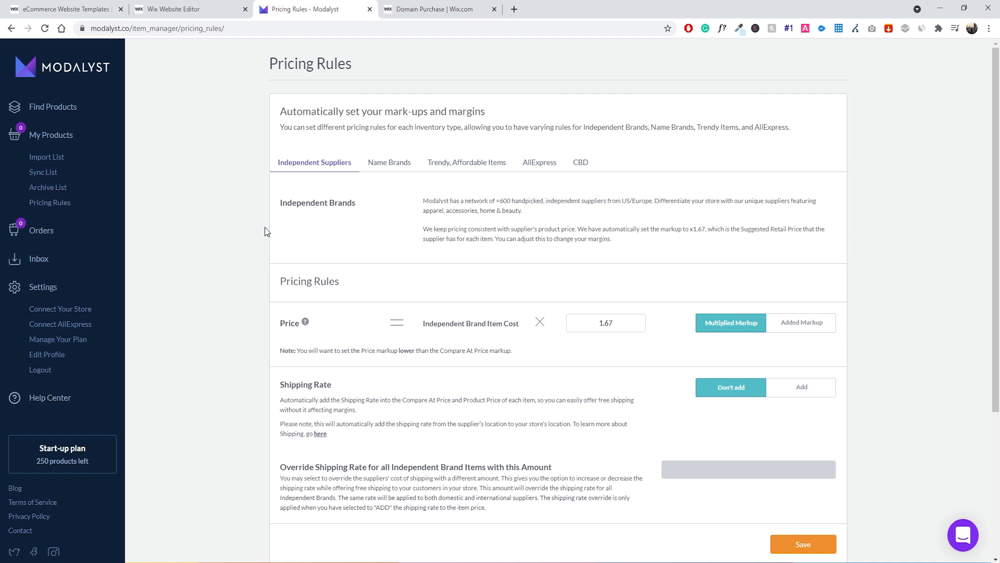
pyautogui.moveTo(310, 324)
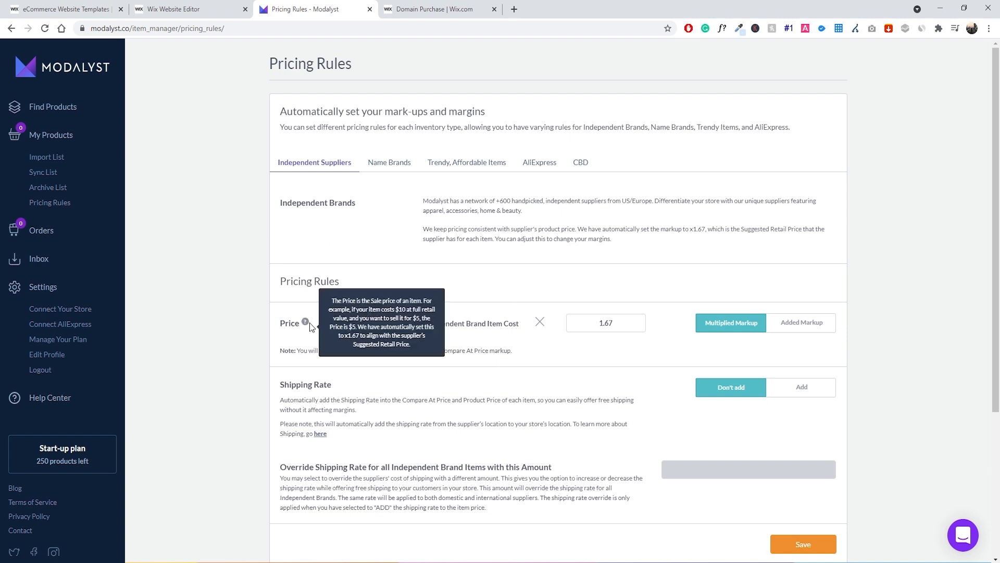
pyautogui.moveTo(424, 323); pyautogui.dragTo(506, 321)
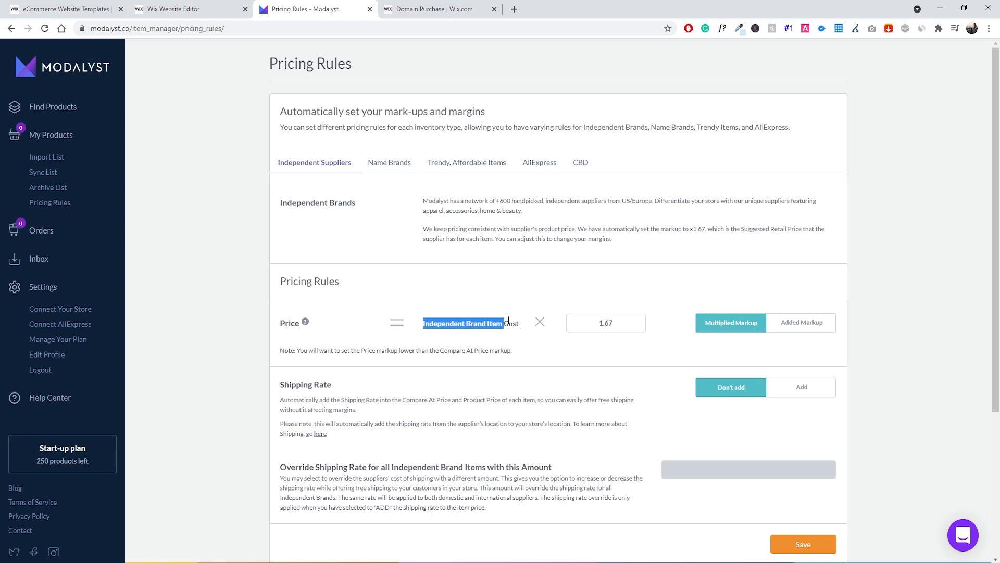
pyautogui.click(509, 322)
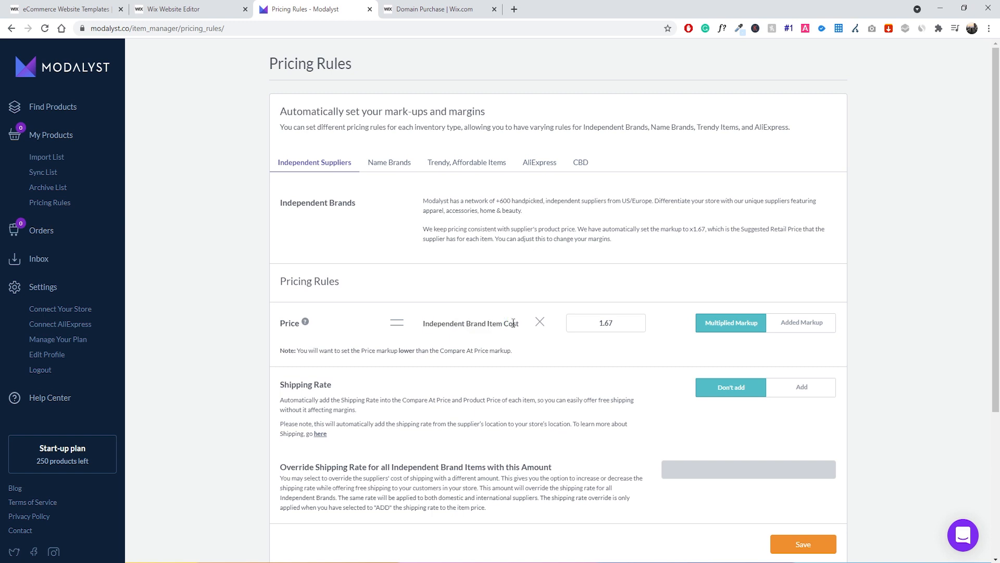
pyautogui.click(628, 323)
pyautogui.hotkey('ctrl', 'a')
pyautogui.write('2')
pyautogui.click(659, 343)
# Try adding the shipping rate to independent brand prices with an override of 3.00, and return the setting to Don't add
pyautogui.click(795, 392)
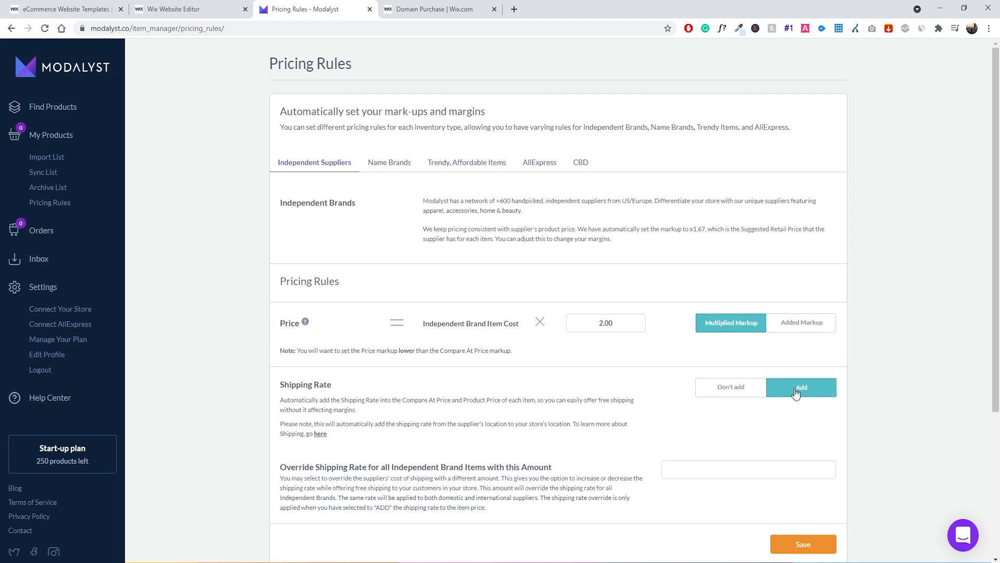
pyautogui.click(717, 467)
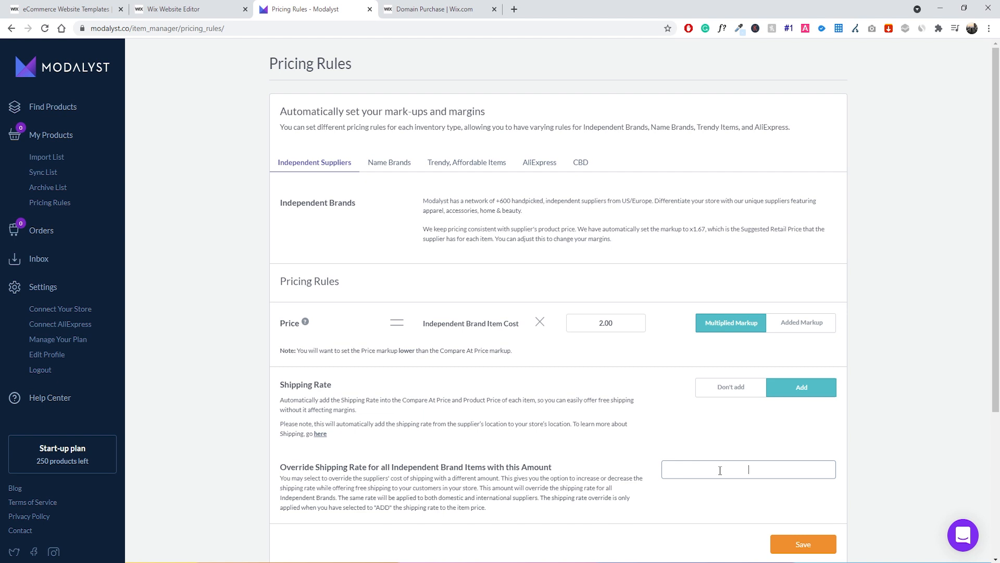
pyautogui.write('3')
pyautogui.click(753, 441)
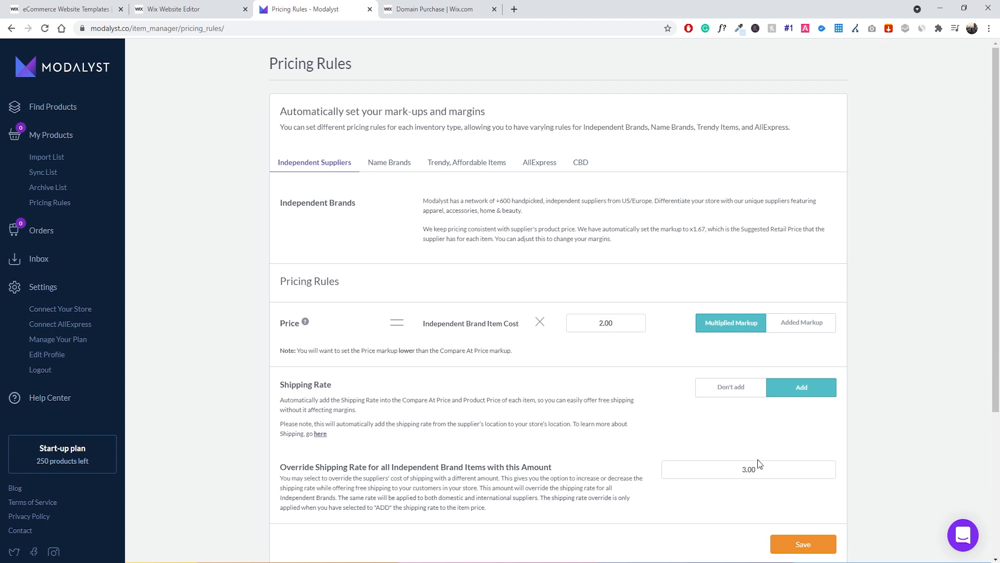
pyautogui.click(742, 394)
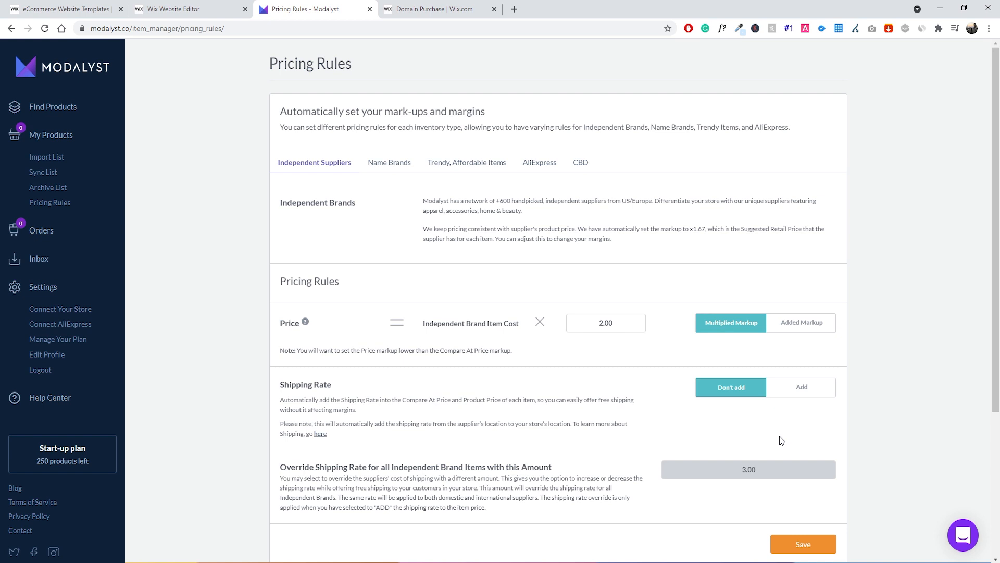
# Review the Name Brands, Trendy, Affordable Items, AliExpress and CBD pricing rules, and save the AliExpress rules
pyautogui.click(393, 170)
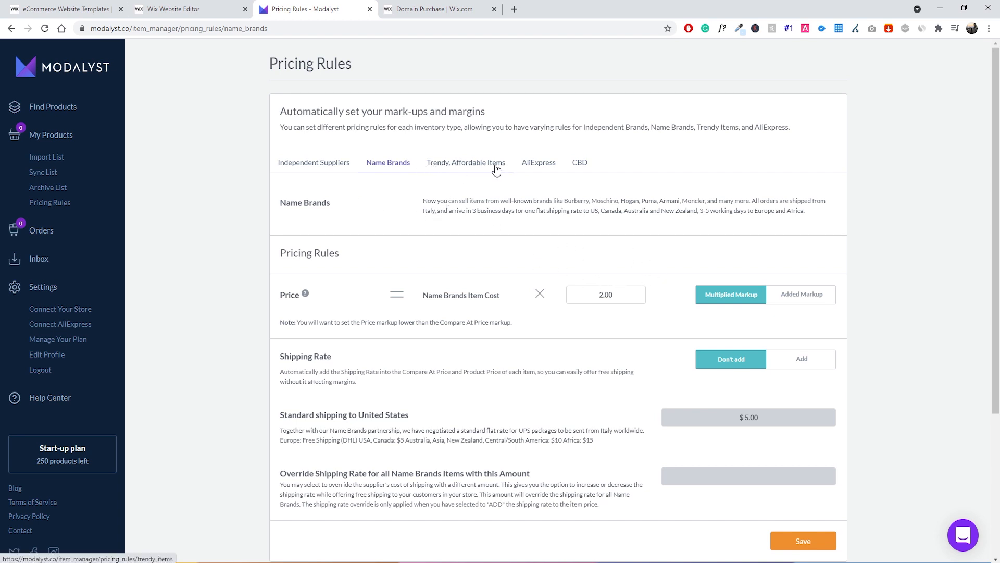
pyautogui.click(460, 171)
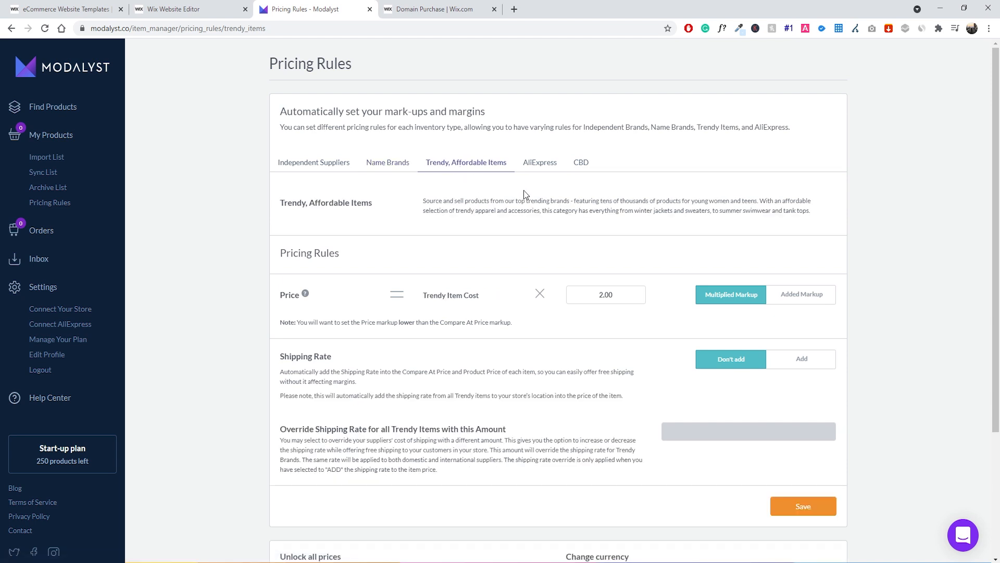
pyautogui.click(534, 165)
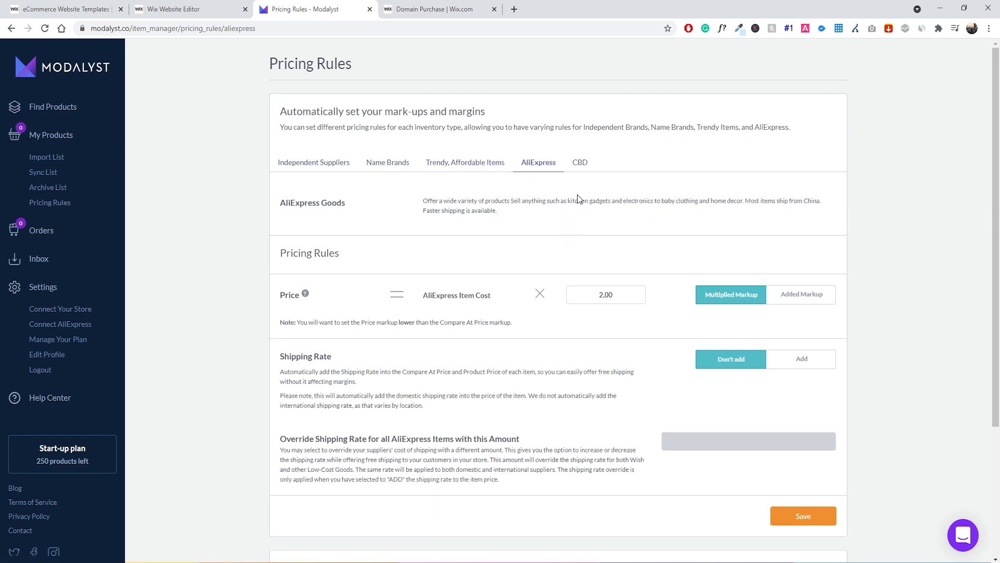
pyautogui.click(580, 170)
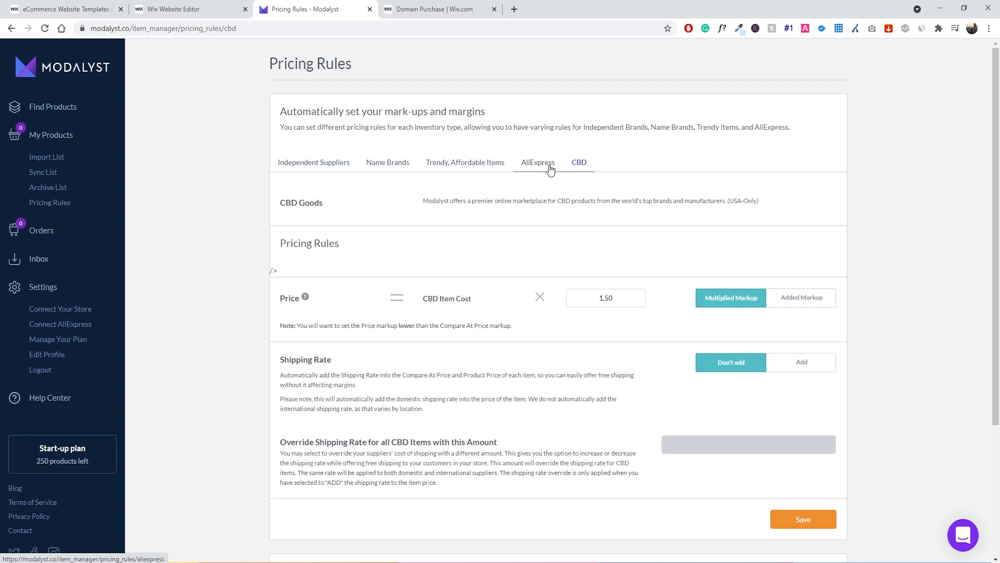
pyautogui.click(550, 170)
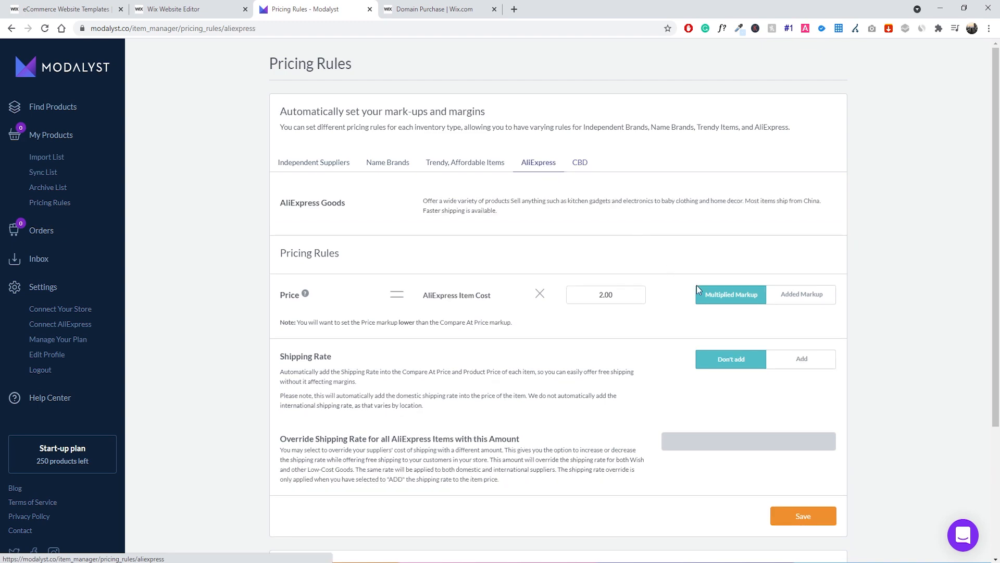
pyautogui.click(799, 518)
pyautogui.click(652, 355)
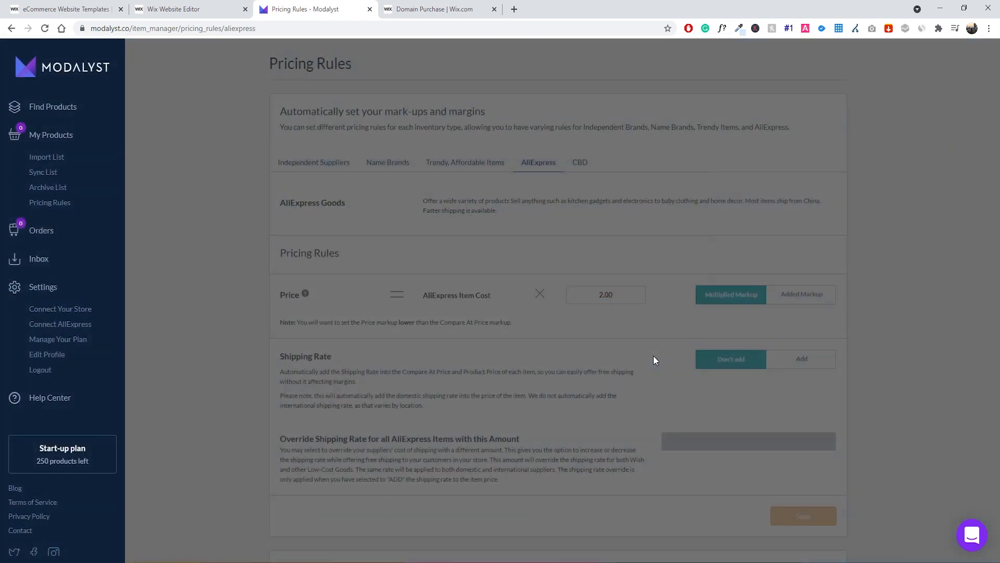
pyautogui.click(495, 364)
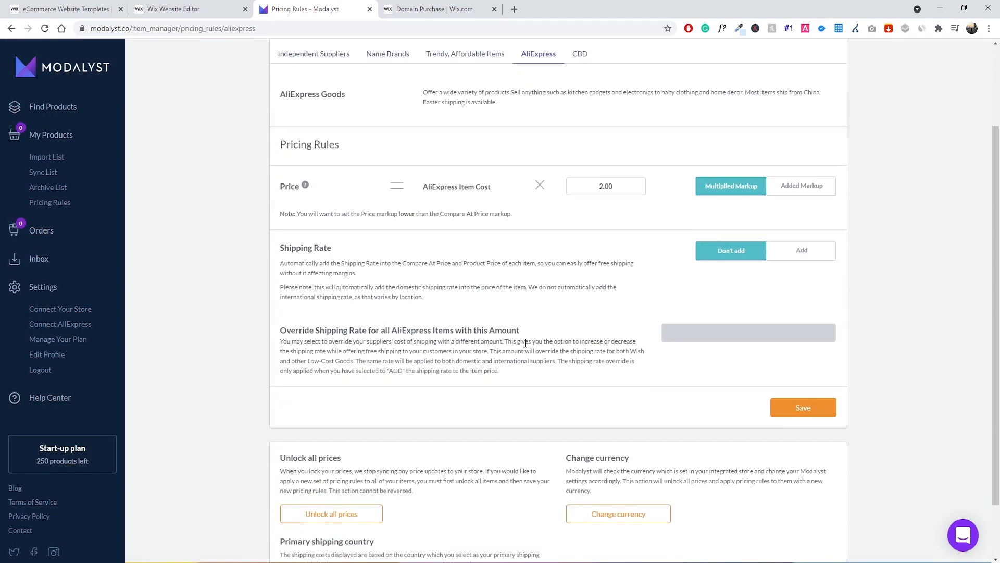
# Connect and authorize the AliExpress account from Modalyst's store setup steps, and mark the AliExpress Dropshipping Program as already joined
pyautogui.click(53, 107)
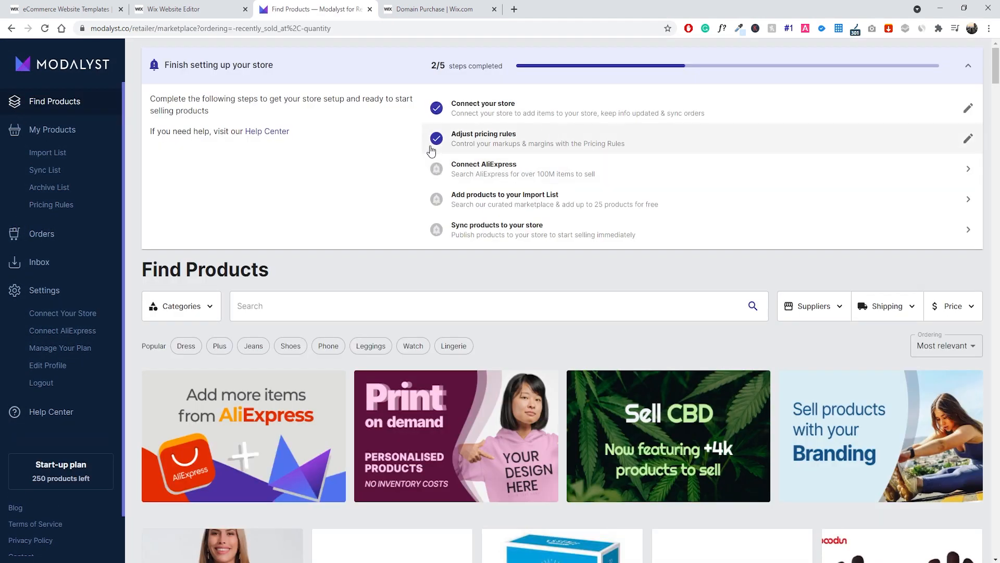
pyautogui.click(512, 178)
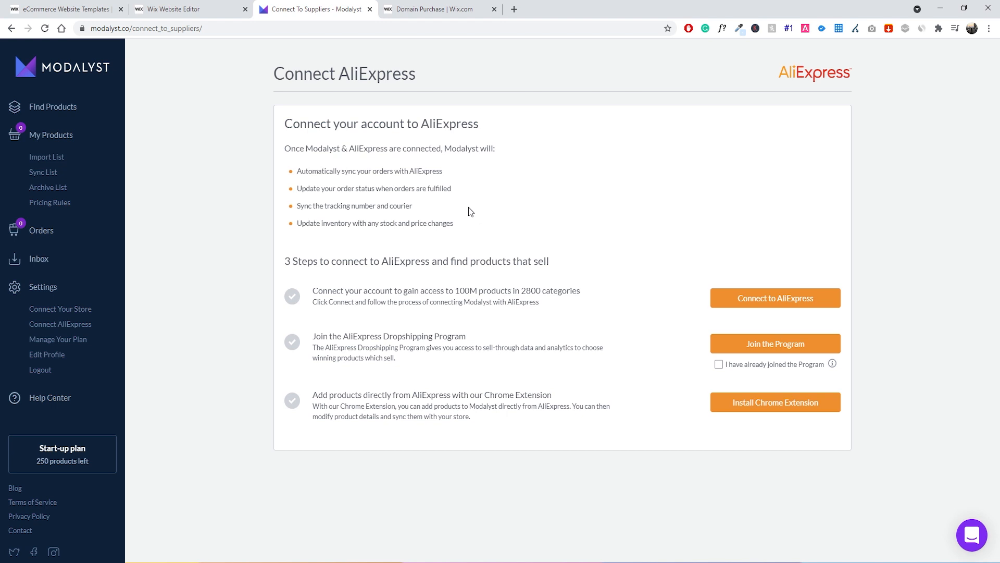
pyautogui.click(747, 303)
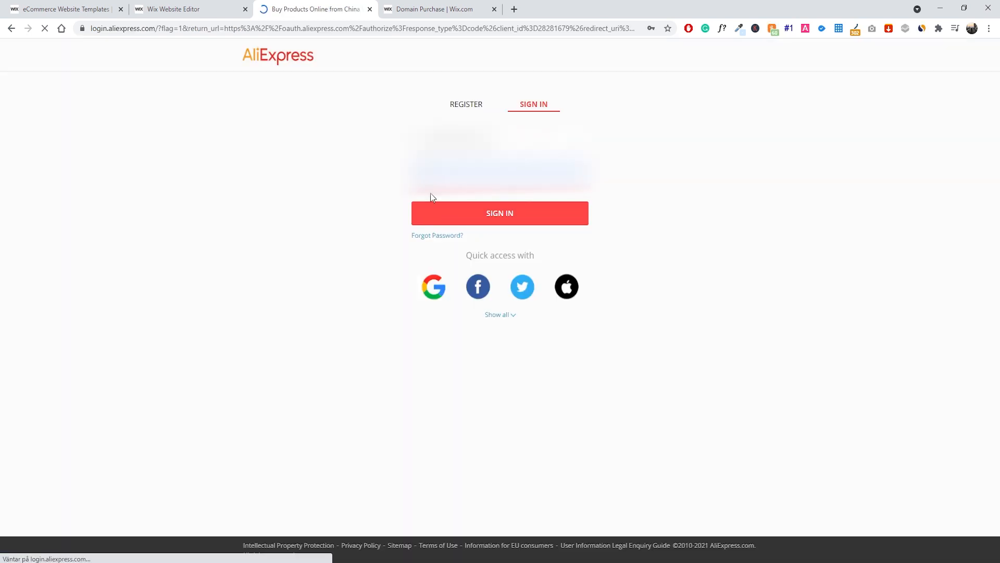
pyautogui.click(487, 216)
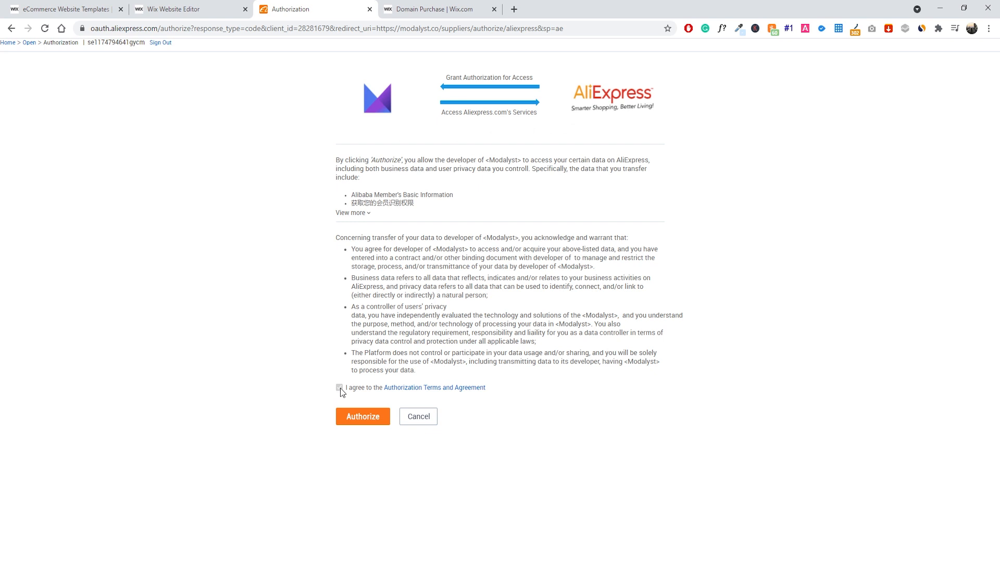
pyautogui.click(365, 418)
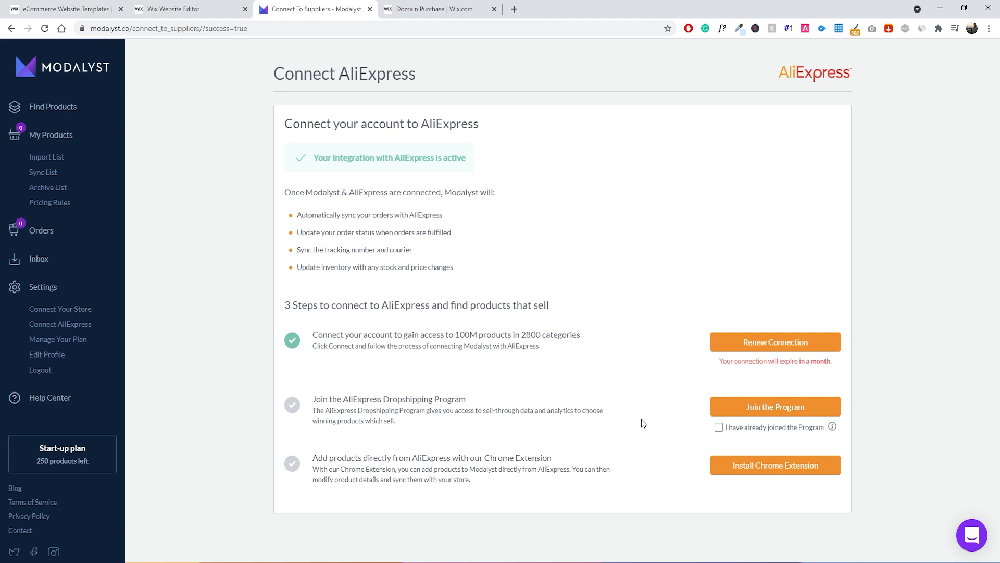
pyautogui.click(719, 429)
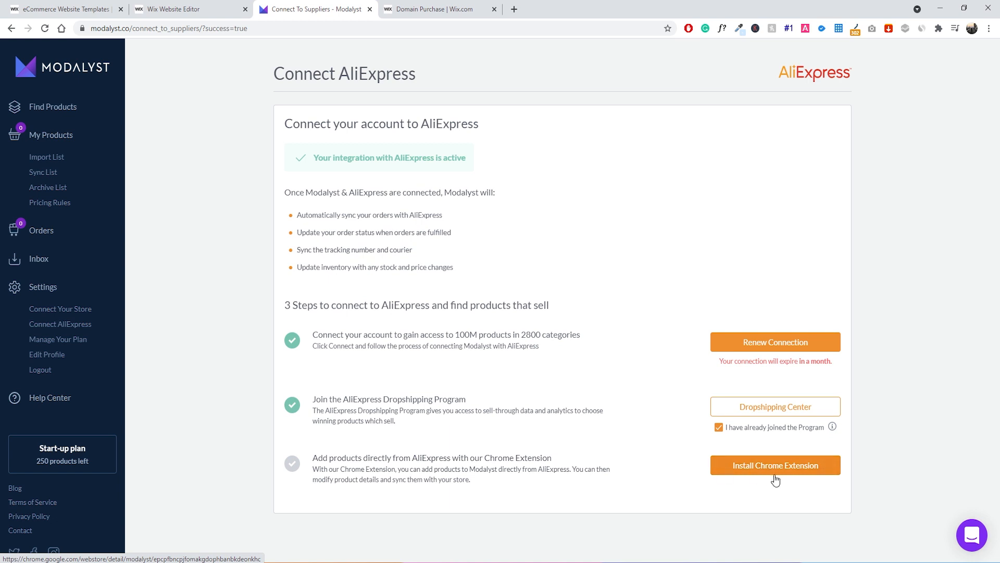
# Install the Modalyst - AliExpress Dropshipping Partner extension in Chrome, and return to Modalyst's Find Products page
pyautogui.click(758, 470)
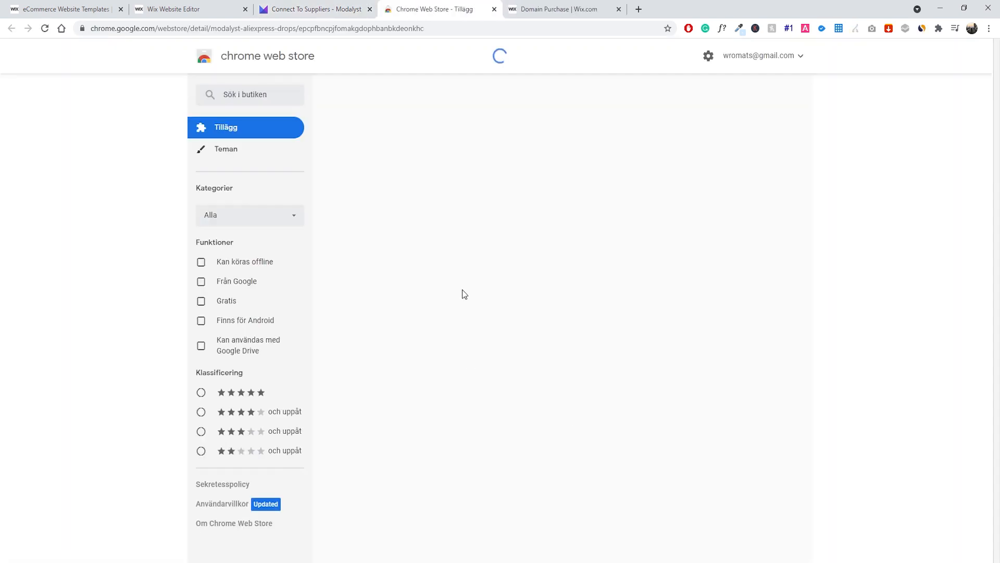
pyautogui.click(736, 131)
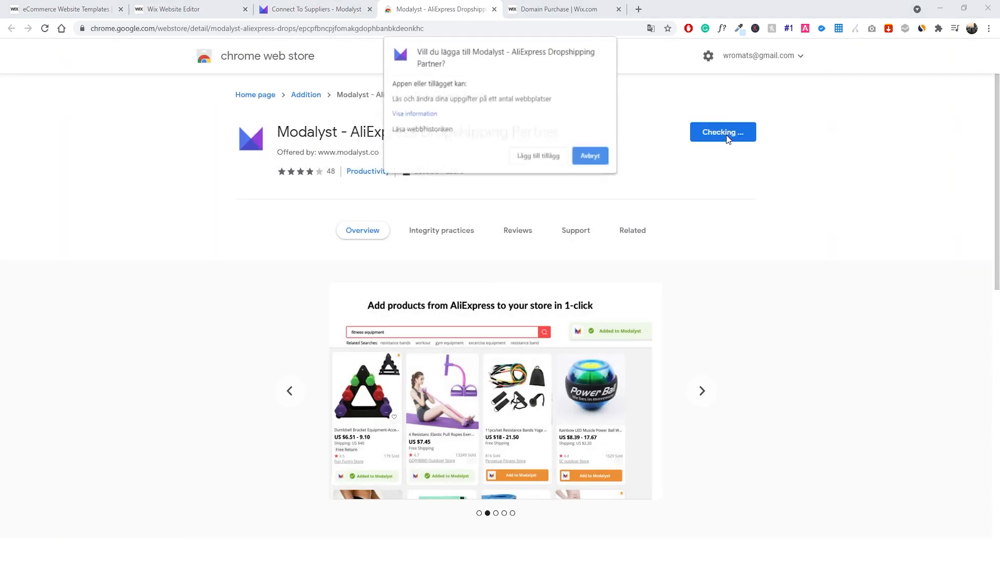
pyautogui.click(525, 153)
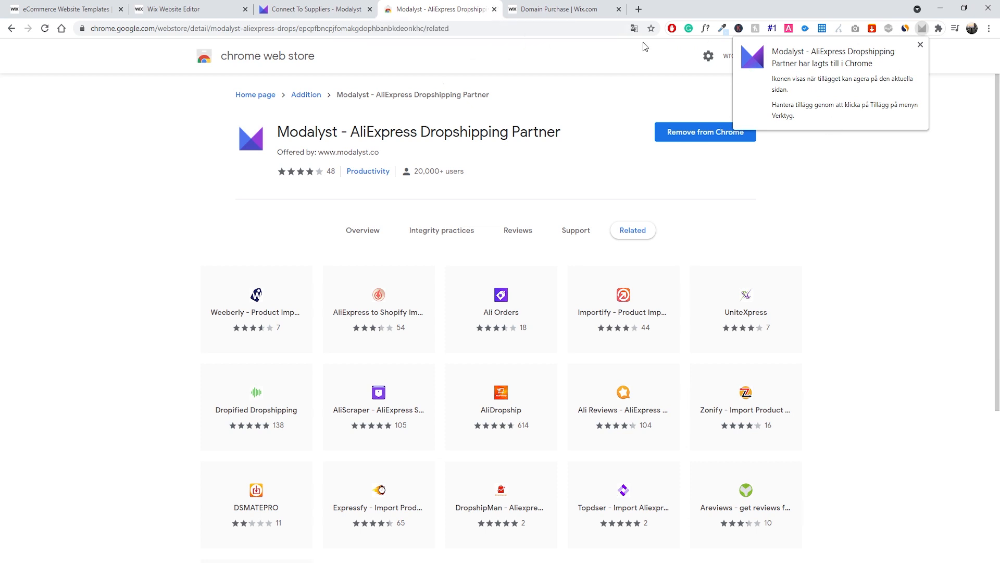
pyautogui.click(495, 9)
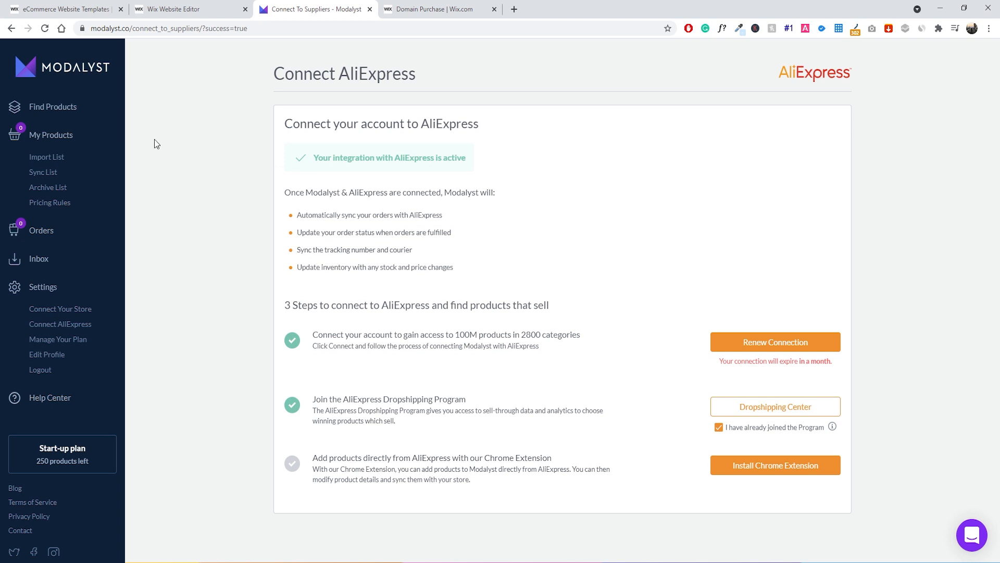
pyautogui.click(67, 107)
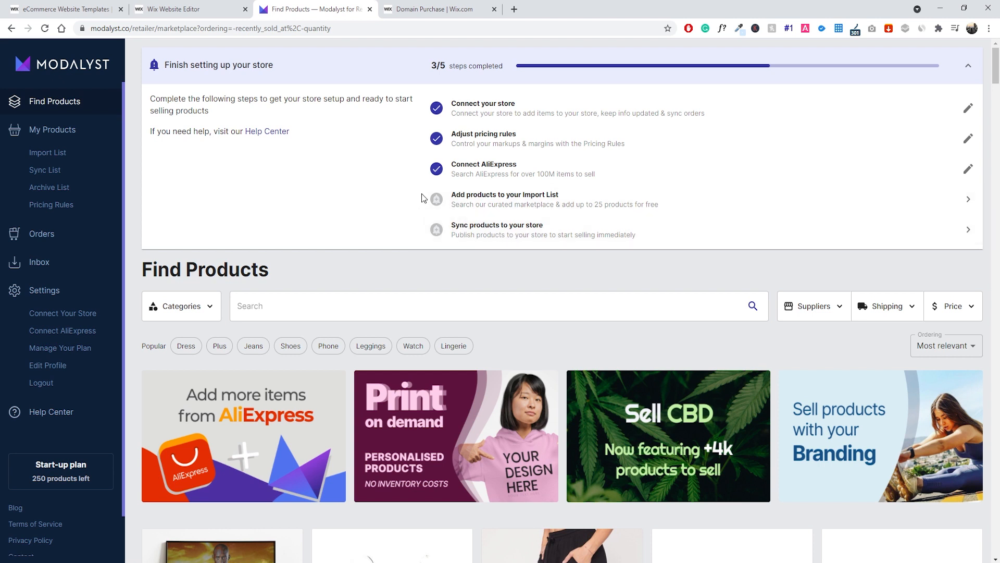
# Open the AliExpress website in a new browser tab and search its products for "mask"
pyautogui.click(513, 12)
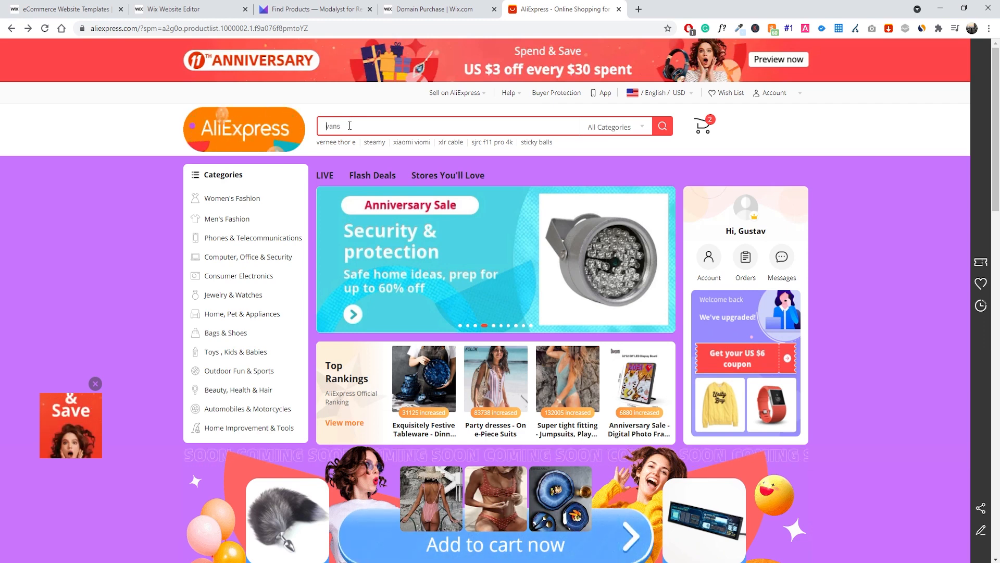
pyautogui.press('BackSpace')
pyautogui.press('BackSpace')
pyautogui.press('BackSpace')
pyautogui.press('BackSpace')
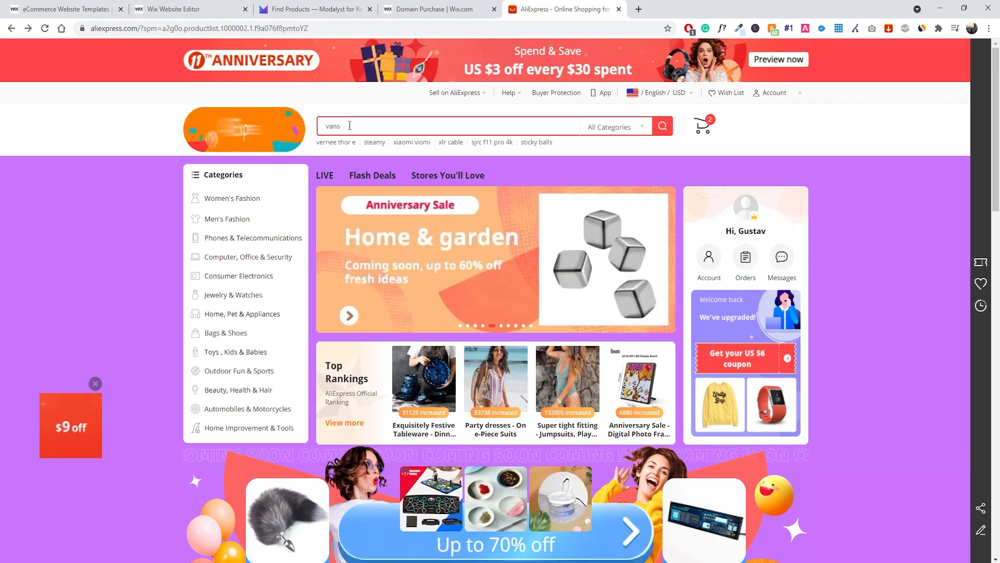
pyautogui.write('mask')
pyautogui.press('Return')
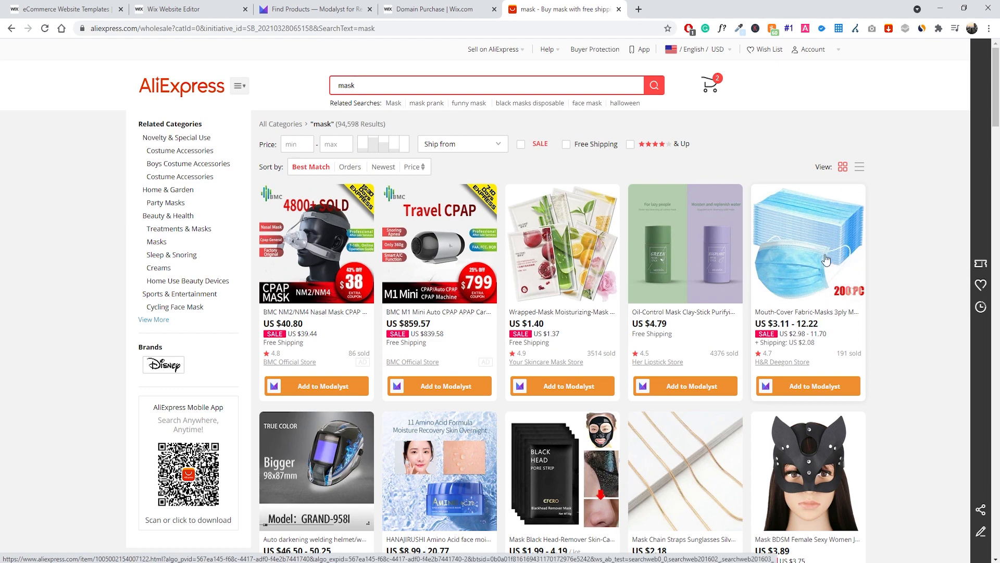
# Browse the mask search results, comparing the listings' prices, shipping costs, ratings and sold counts
pyautogui.scroll(-3, 836, 230)
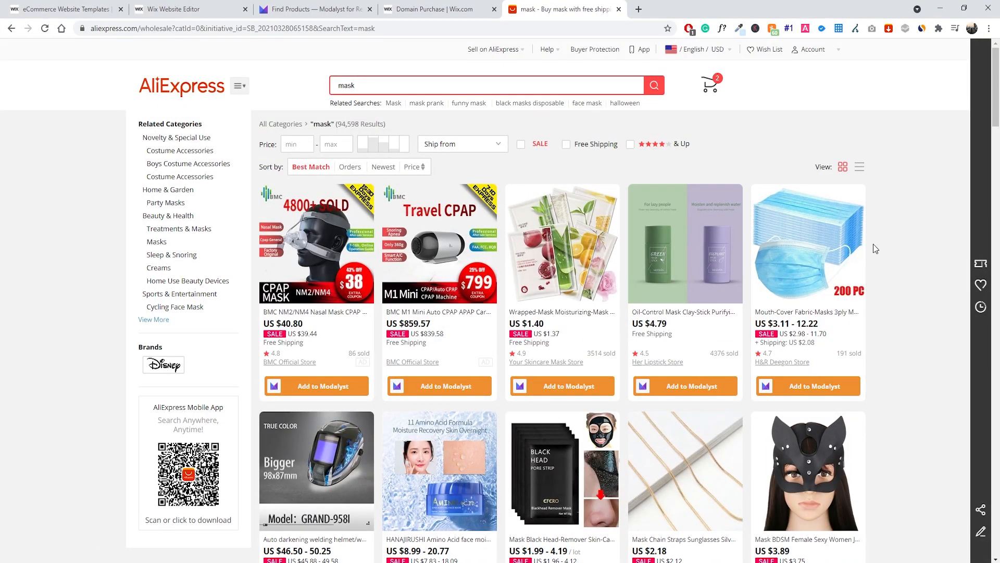
pyautogui.scroll(-6, 873, 245)
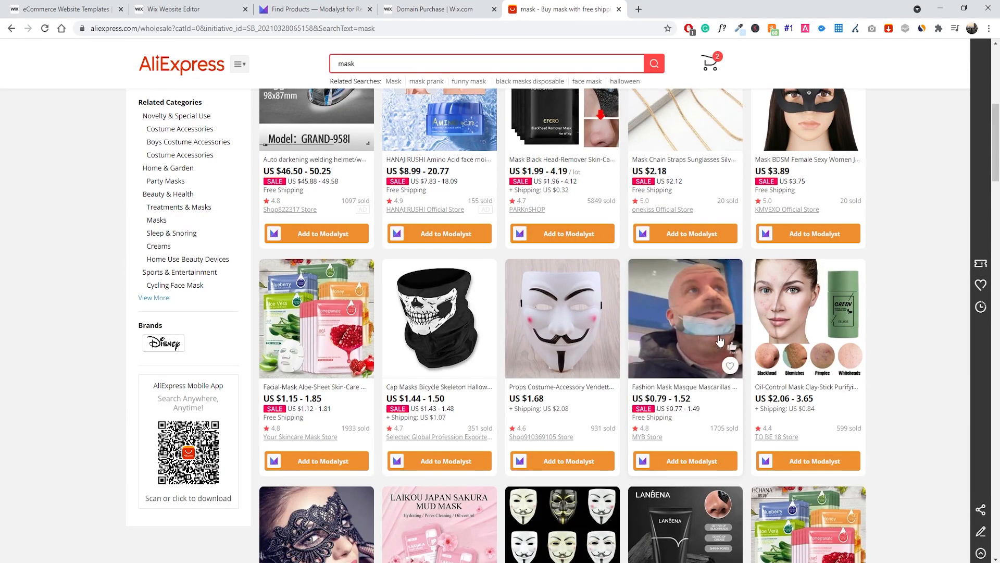
pyautogui.scroll(-1, 706, 345)
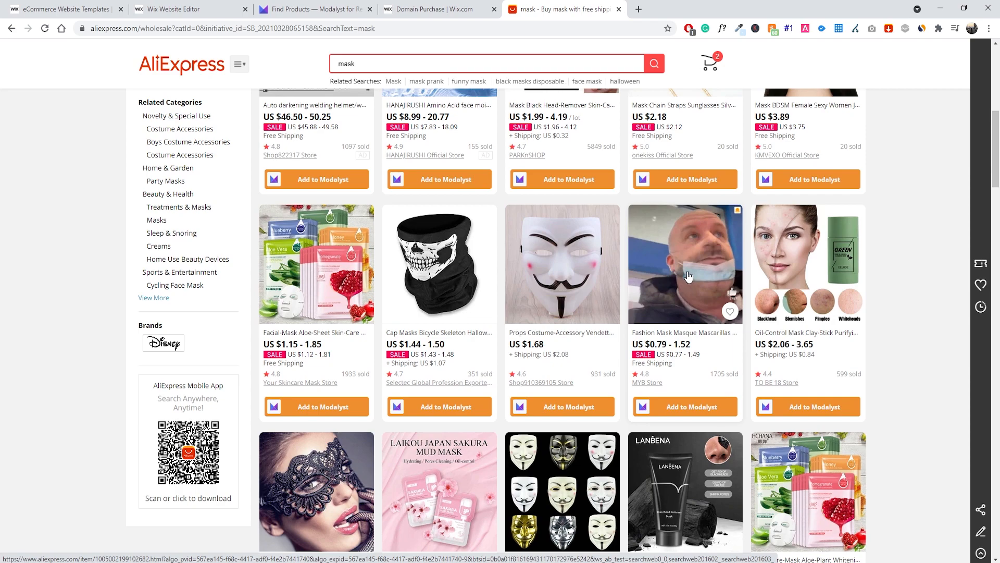
pyautogui.scroll(-4, 688, 276)
pyautogui.scroll(4, 688, 276)
pyautogui.scroll(-2, 692, 234)
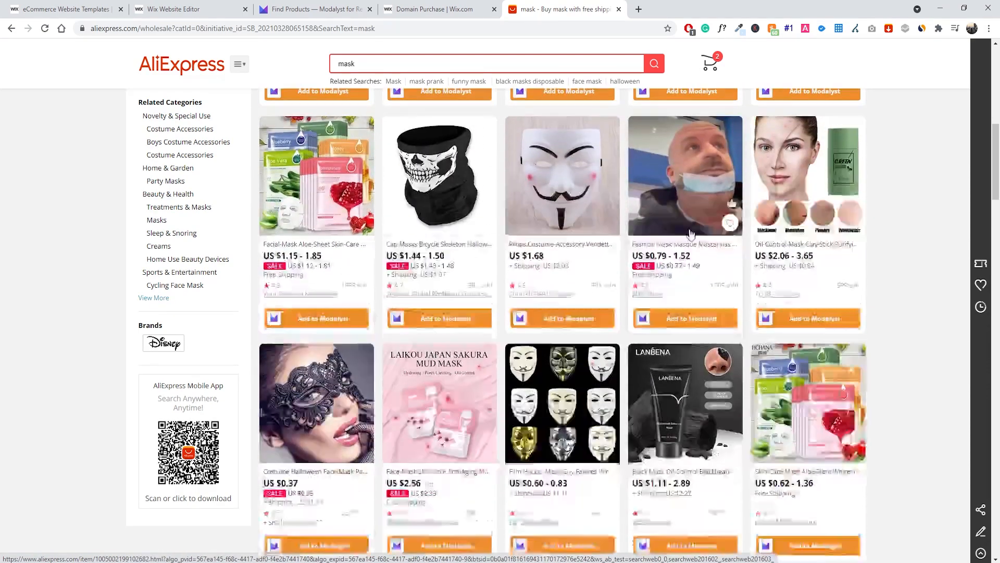
pyautogui.scroll(-5, 686, 231)
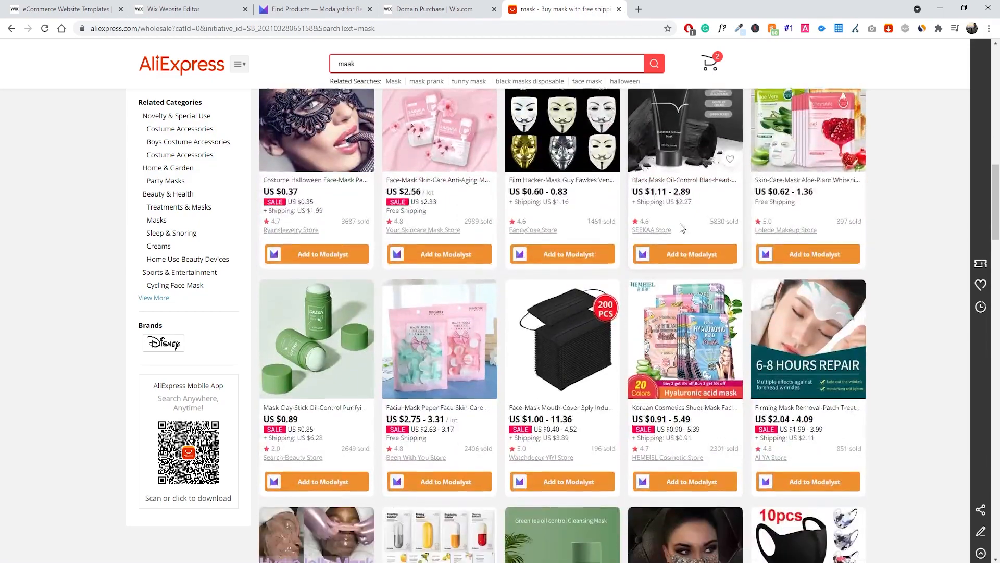
pyautogui.scroll(-6, 682, 227)
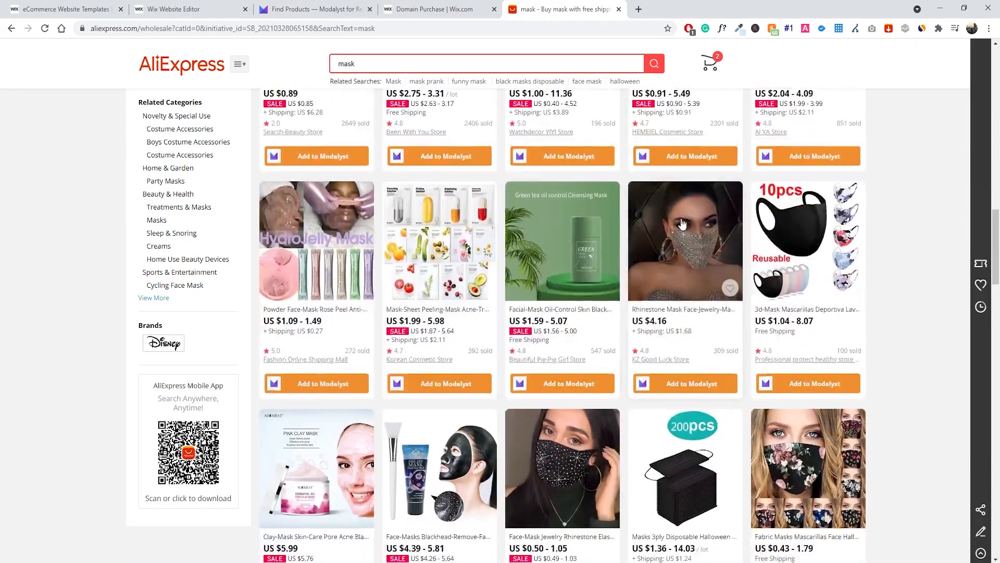
pyautogui.scroll(-3, 682, 223)
pyautogui.scroll(4, 640, 328)
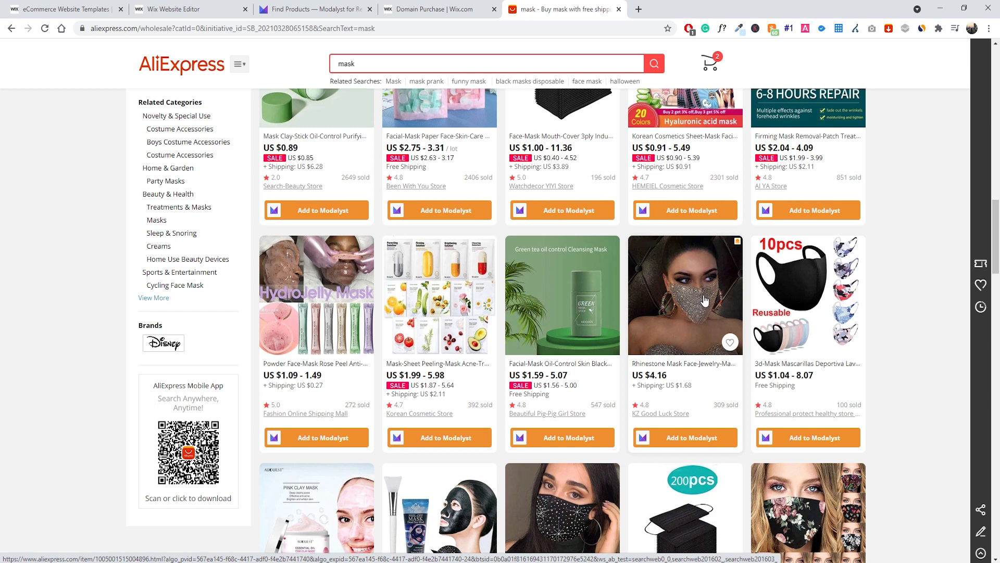
pyautogui.scroll(-2, 703, 299)
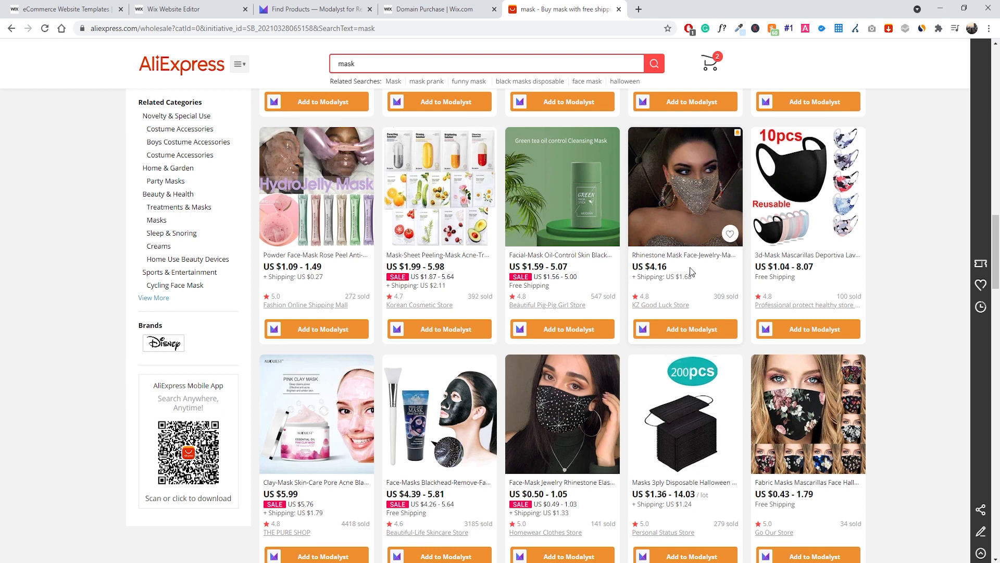
pyautogui.scroll(-3, 646, 260)
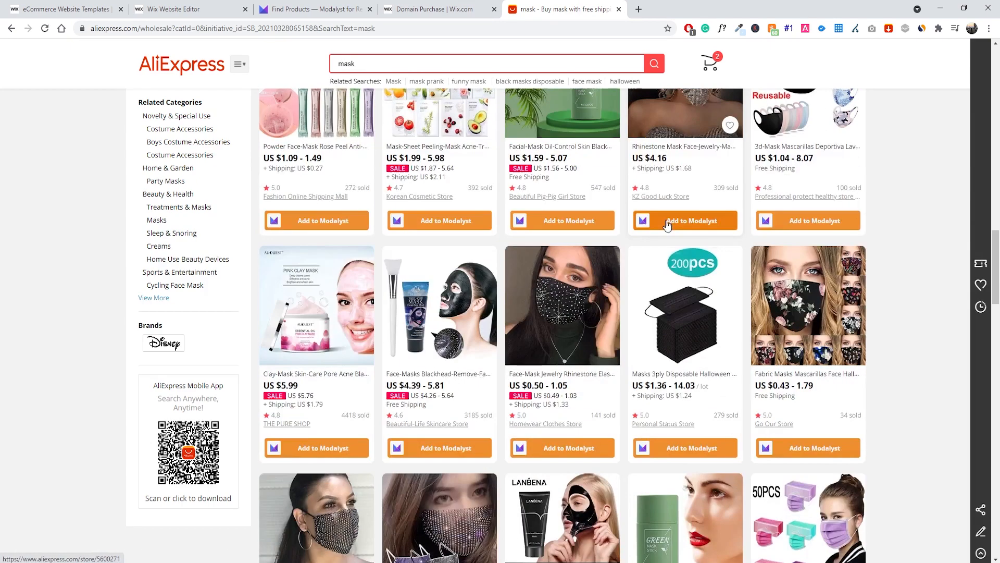
pyautogui.scroll(-2, 633, 238)
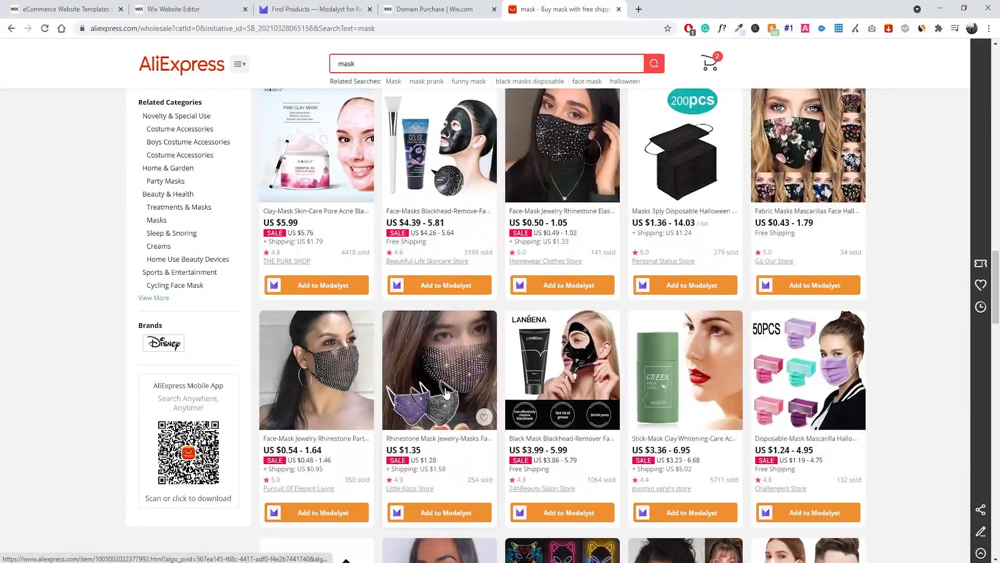
pyautogui.scroll(2, 529, 280)
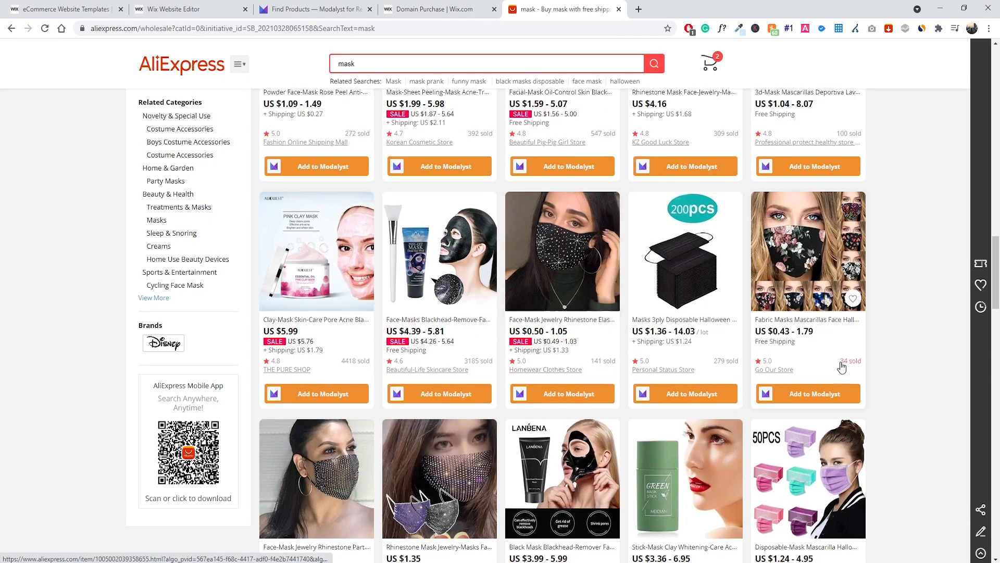
pyautogui.scroll(15, 682, 242)
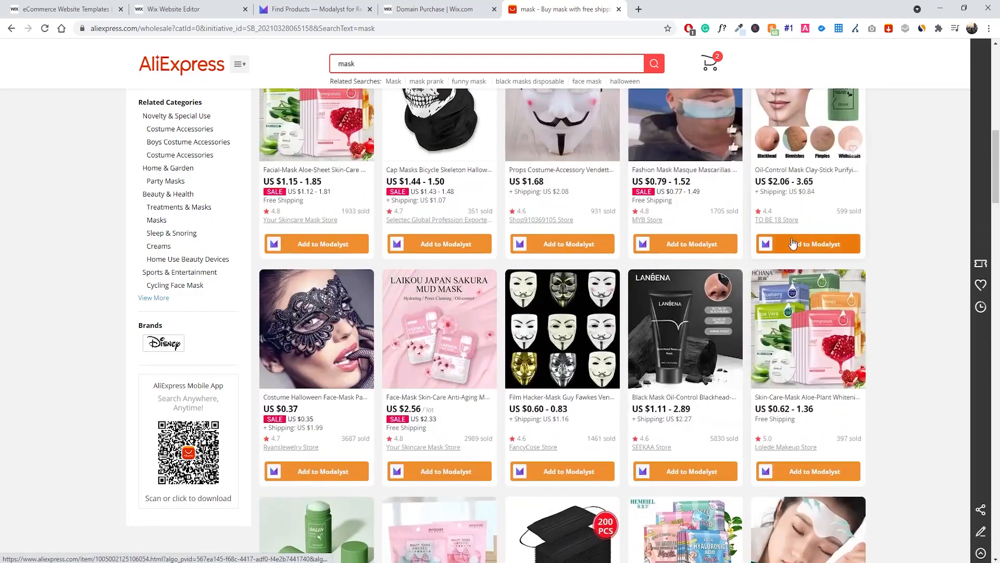
pyautogui.scroll(5, 740, 229)
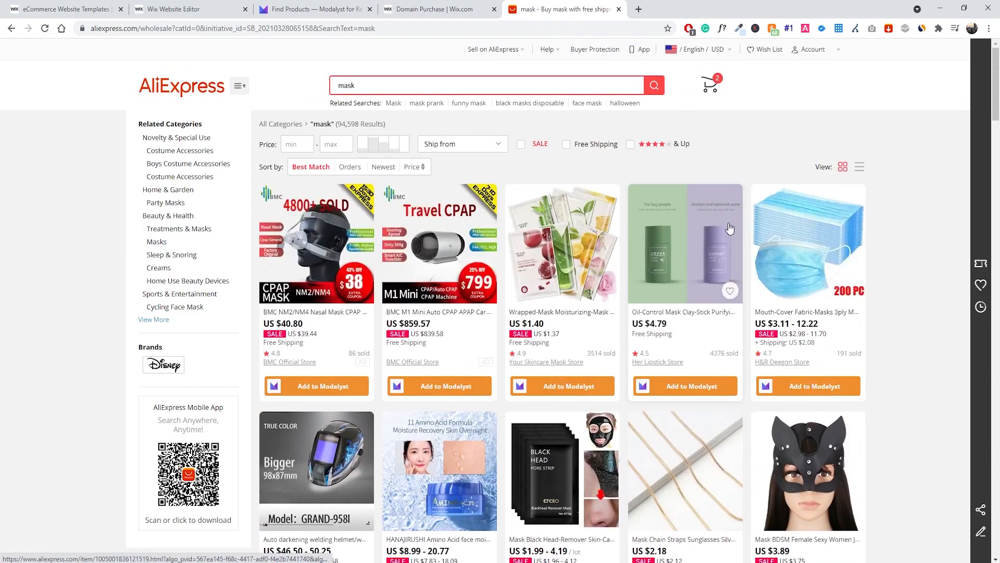
# Sort the mask search results by orders and browse the best-selling listings
pyautogui.click(352, 167)
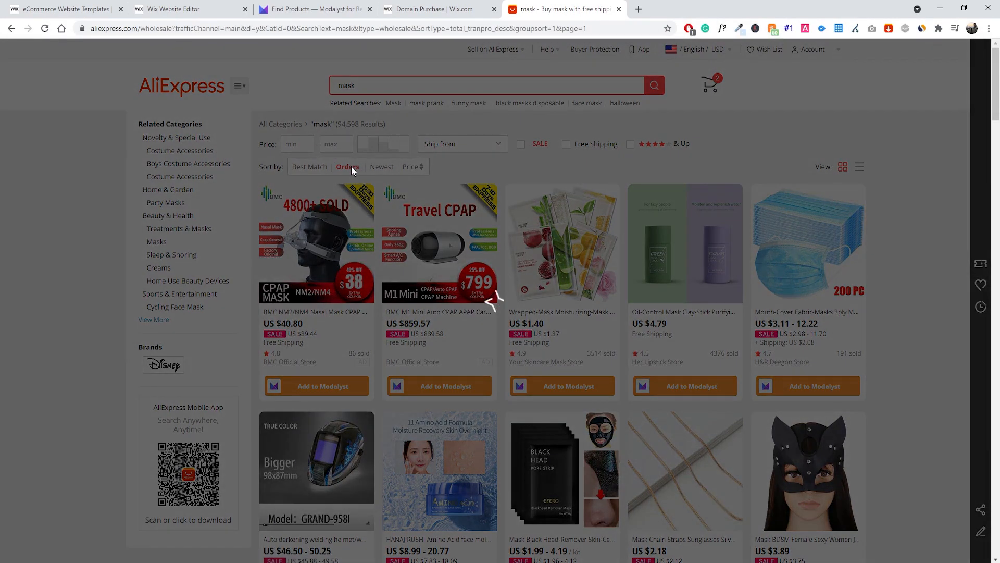
pyautogui.scroll(-3, 352, 205)
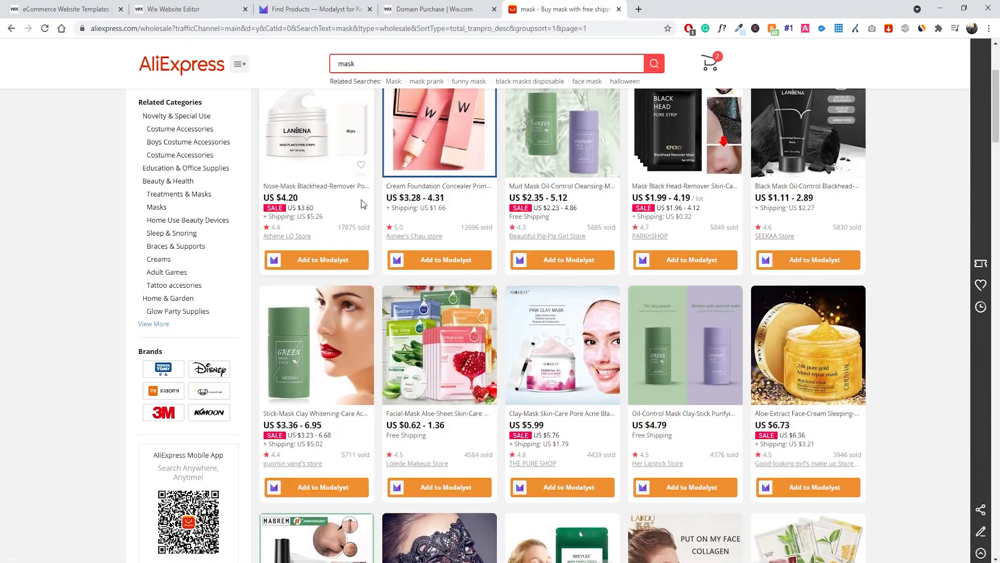
pyautogui.scroll(2, 363, 215)
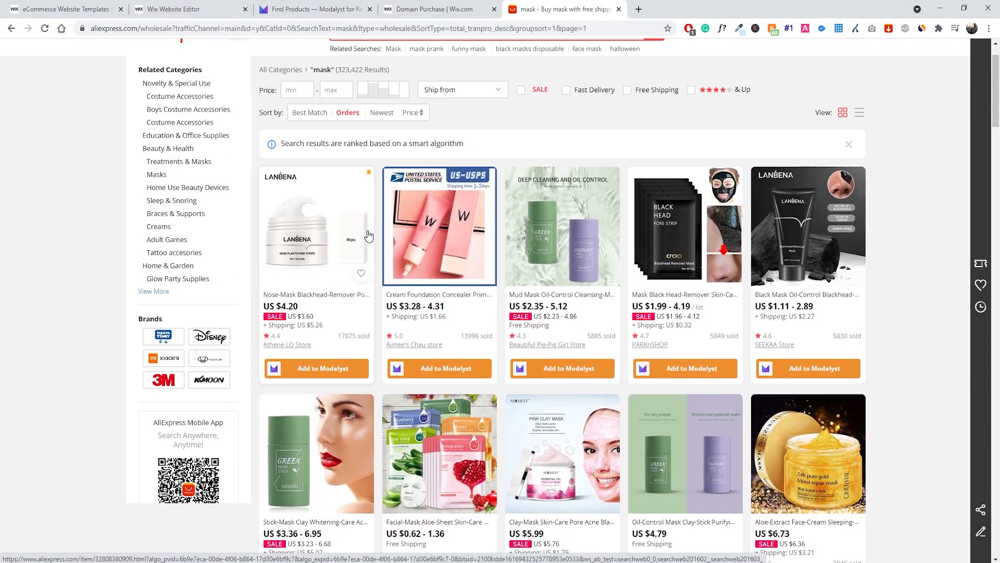
pyautogui.scroll(-3, 620, 263)
pyautogui.scroll(-4, 620, 263)
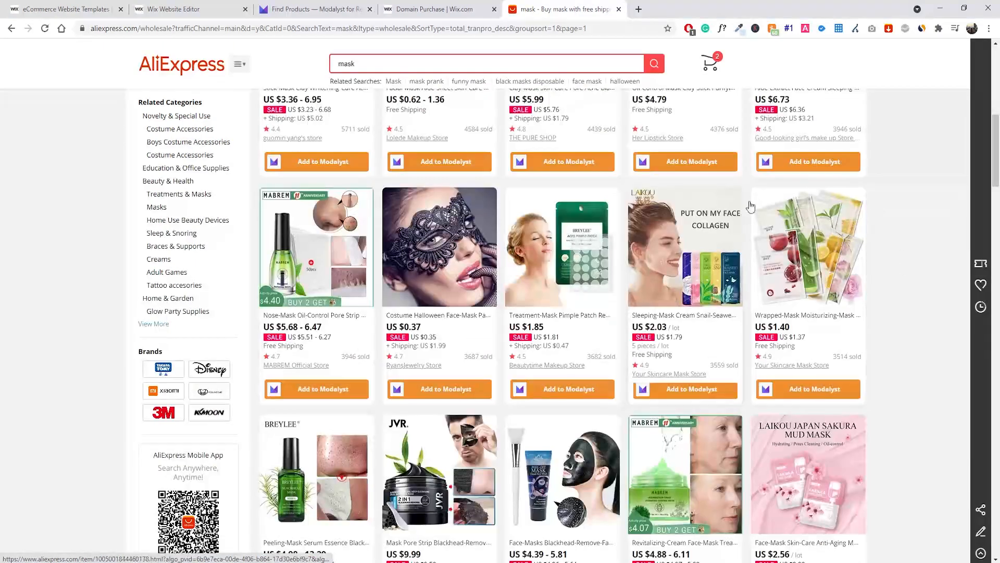
pyautogui.scroll(-7, 570, 235)
pyautogui.scroll(-8, 570, 236)
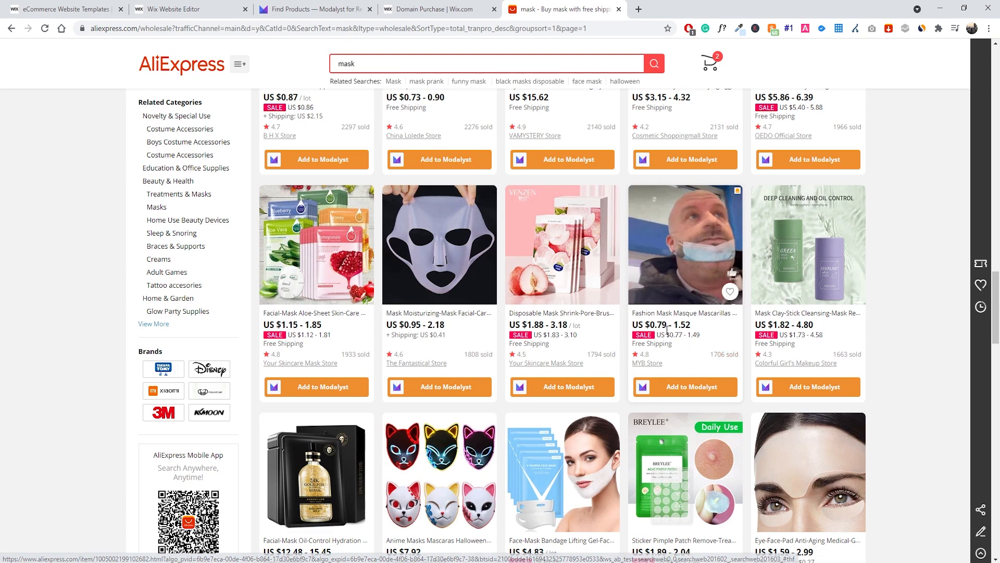
# Check the shipping cost of the "Fashion Mask Masque Mascarillas" listing and browse the remaining mask results on the page
pyautogui.moveTo(704, 327); pyautogui.dragTo(631, 344)
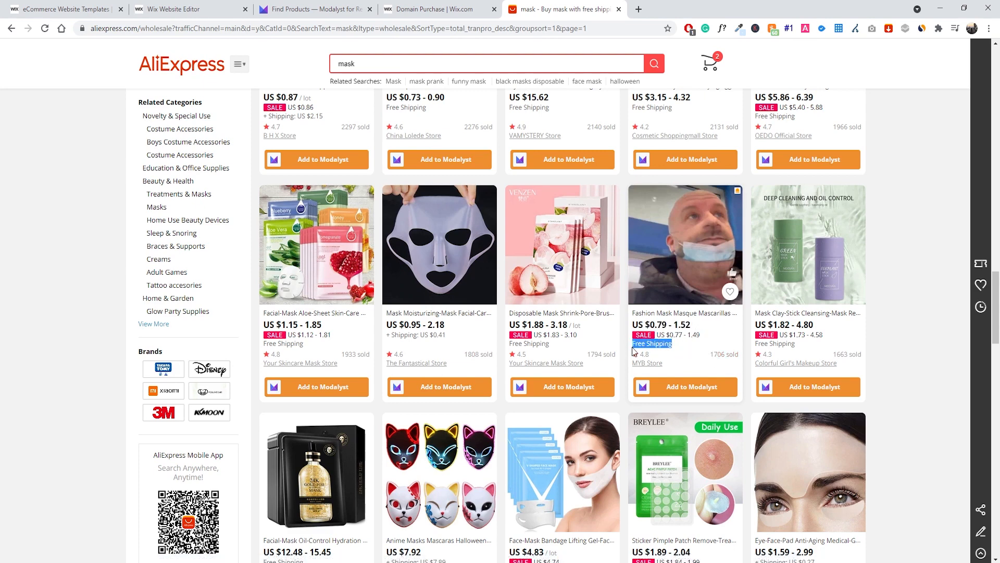
pyautogui.click(918, 289)
pyautogui.moveTo(673, 343); pyautogui.dragTo(636, 346)
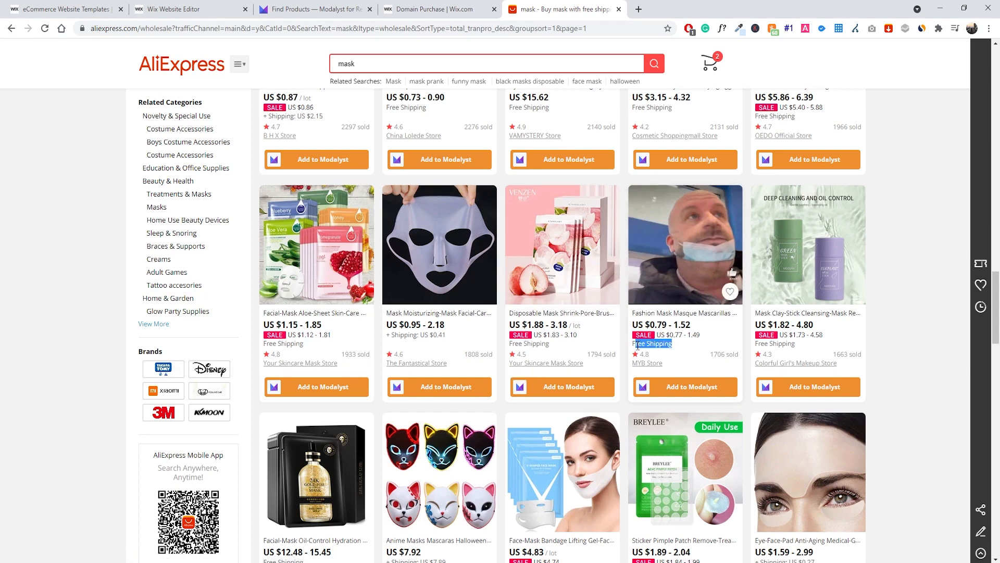
pyautogui.click(887, 310)
pyautogui.scroll(-8, 720, 292)
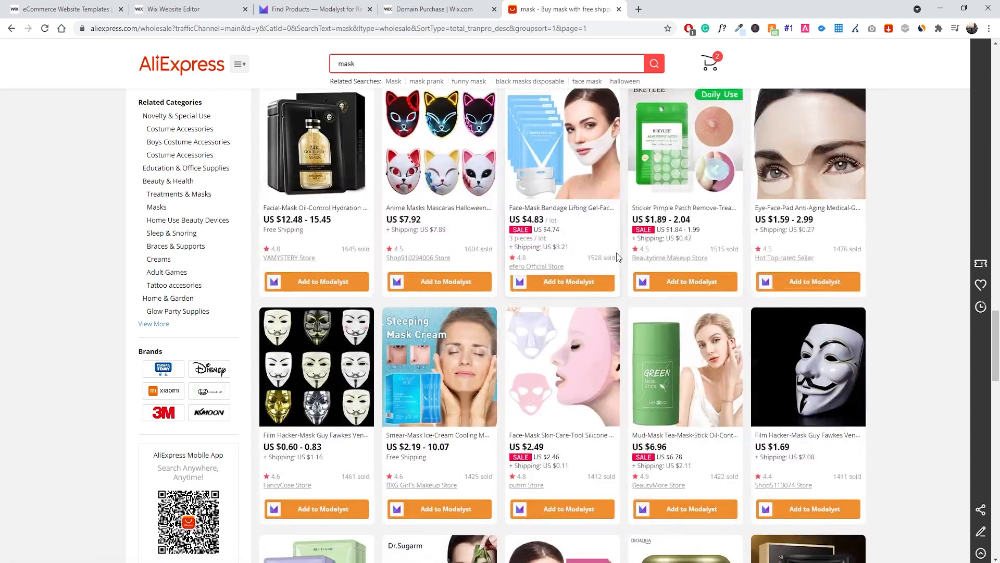
pyautogui.scroll(-8, 588, 250)
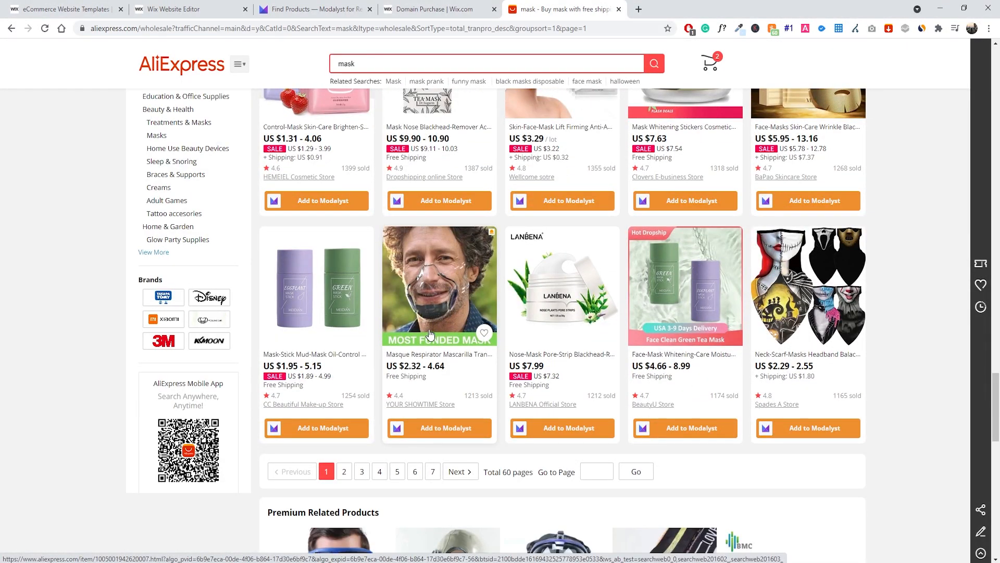
# Open the "Masque Respirator Mascarilla" transparent mask listing, look over its product page, and add the product to Modalyst
pyautogui.click(446, 307)
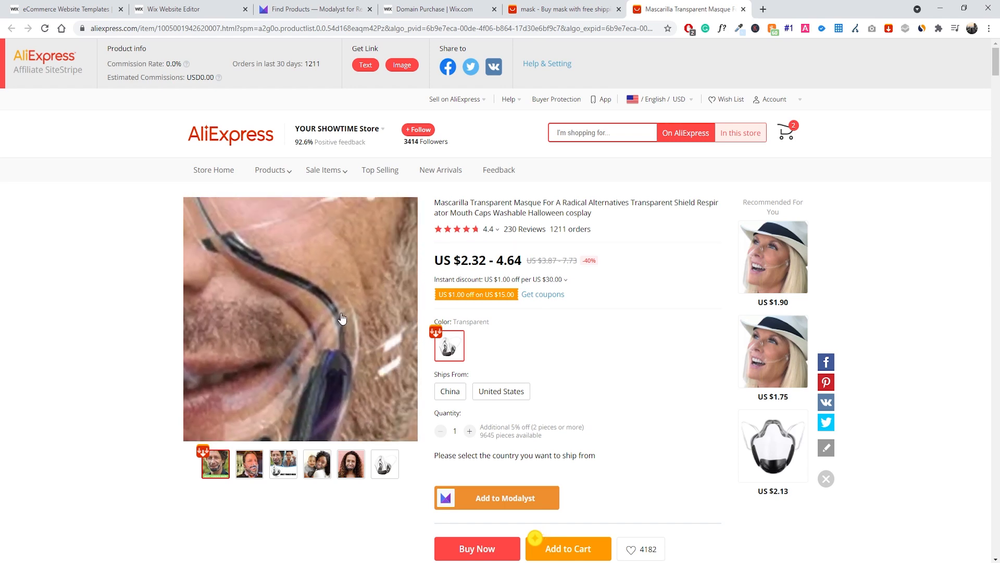
pyautogui.click(249, 471)
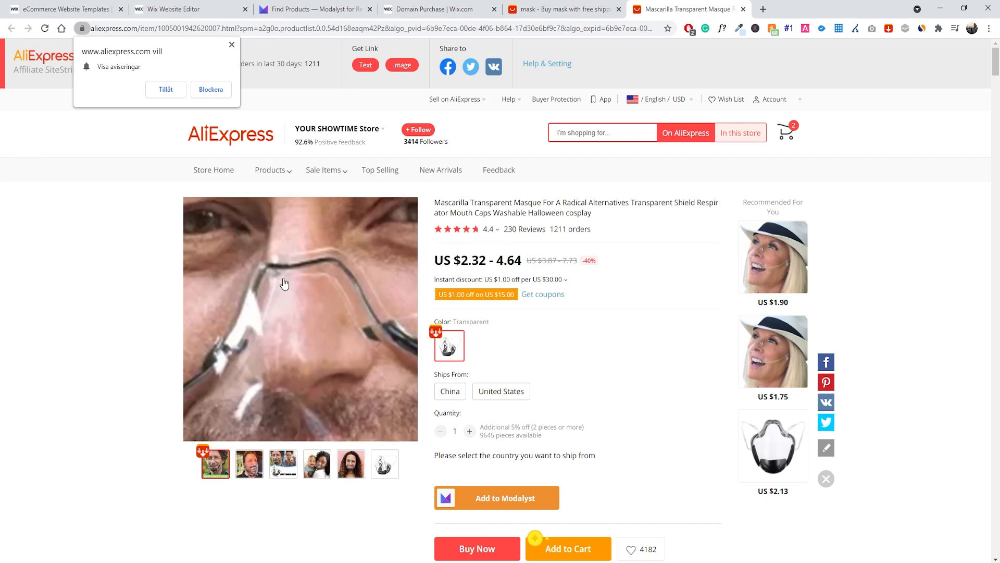
pyautogui.scroll(-1, 558, 327)
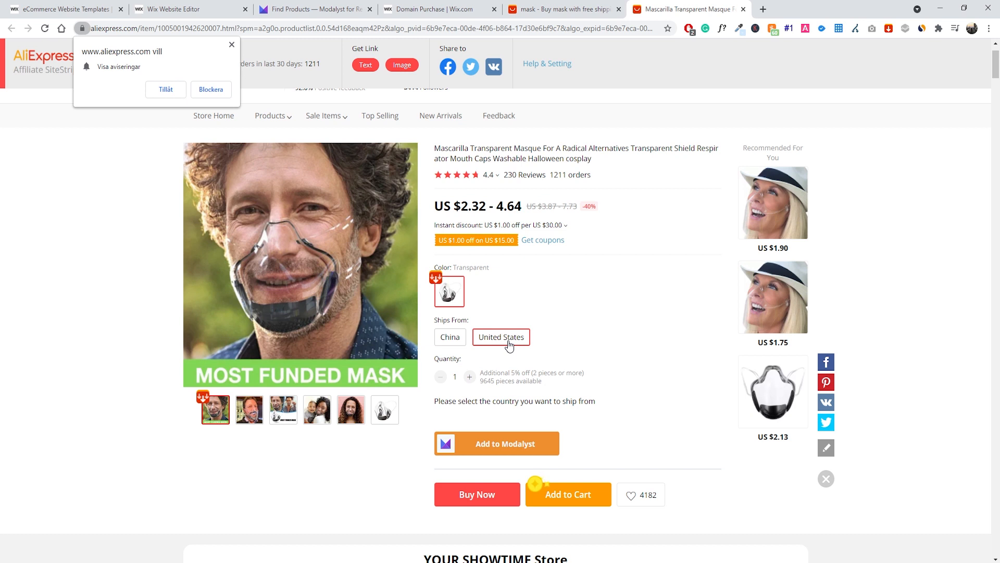
pyautogui.click(464, 340)
pyautogui.click(505, 449)
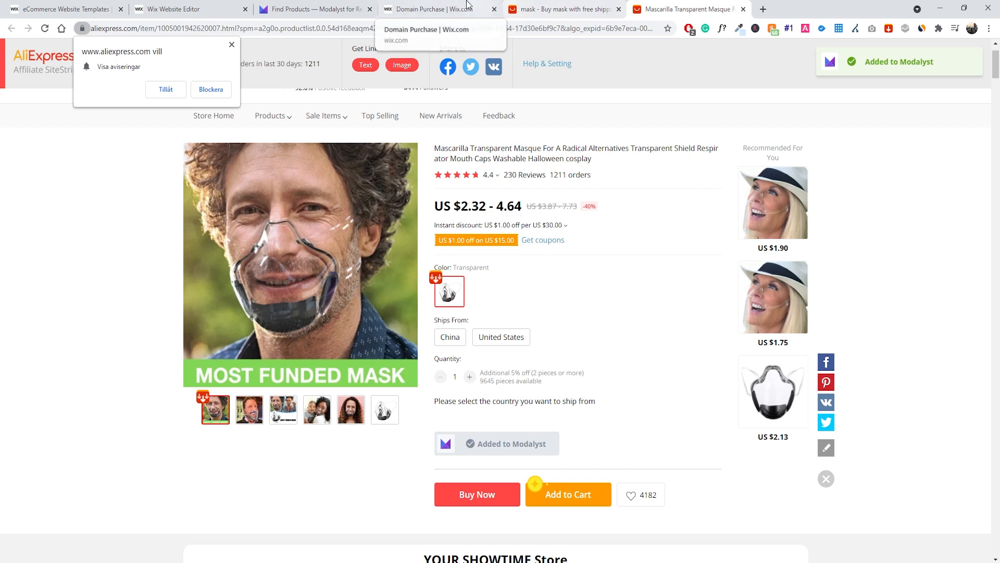
# Open Modalyst's Import List and change the imported mask's title to "Transparent Face Mask 2021"
pyautogui.click(328, 5)
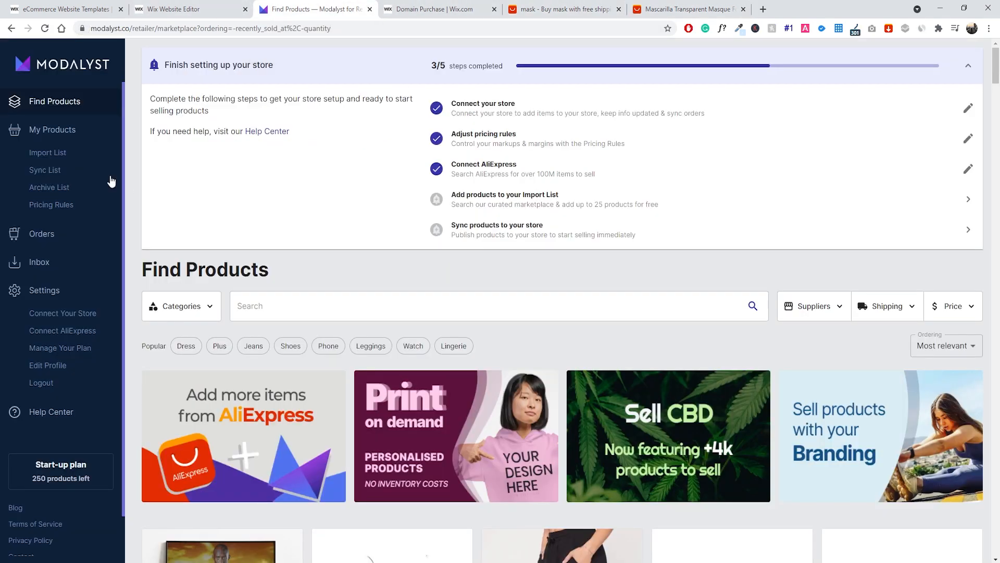
pyautogui.click(59, 157)
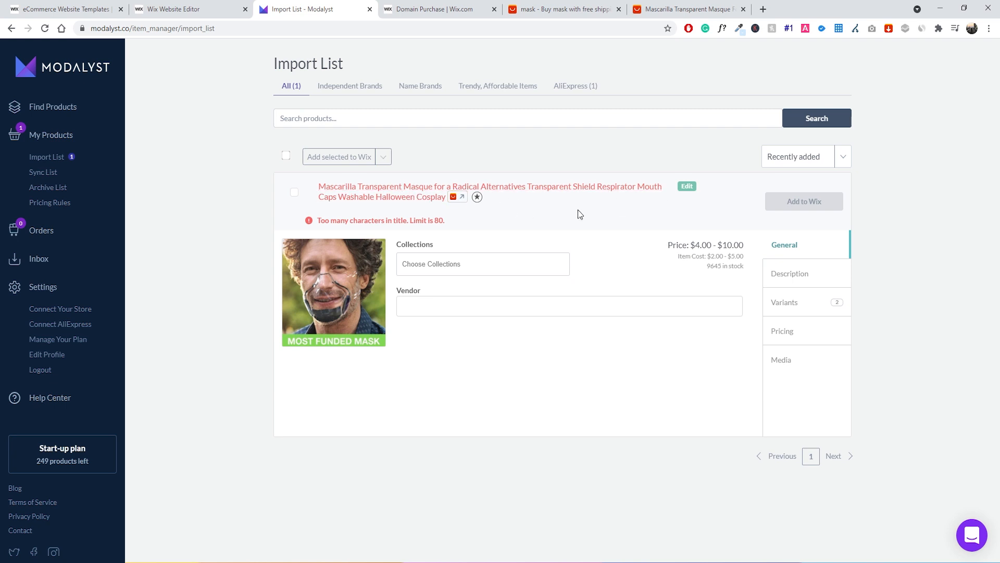
pyautogui.moveTo(573, 209); pyautogui.dragTo(322, 186)
pyautogui.click(546, 228)
pyautogui.click(685, 188)
pyautogui.click(425, 192)
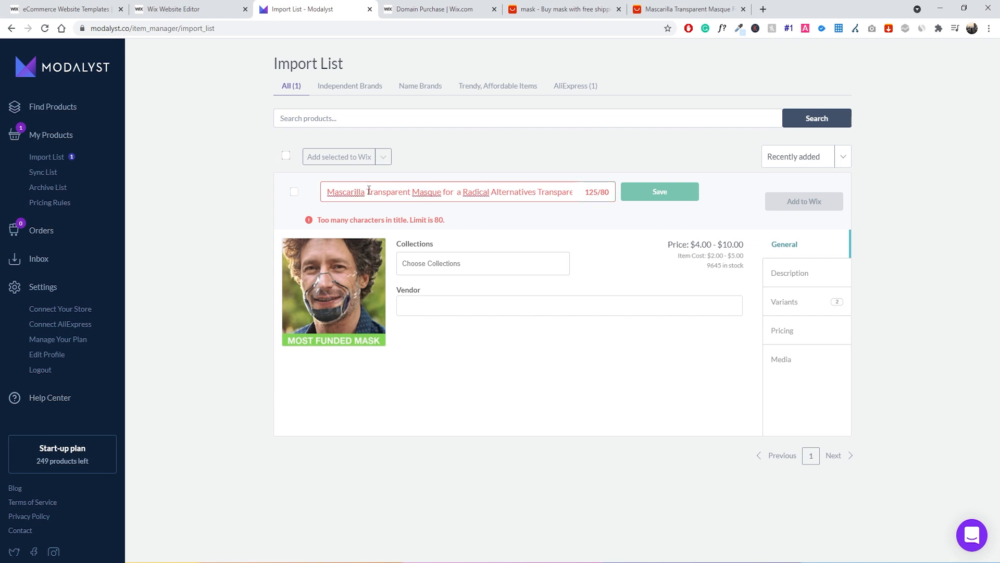
pyautogui.moveTo(368, 190); pyautogui.dragTo(267, 193)
pyautogui.press('BackSpace')
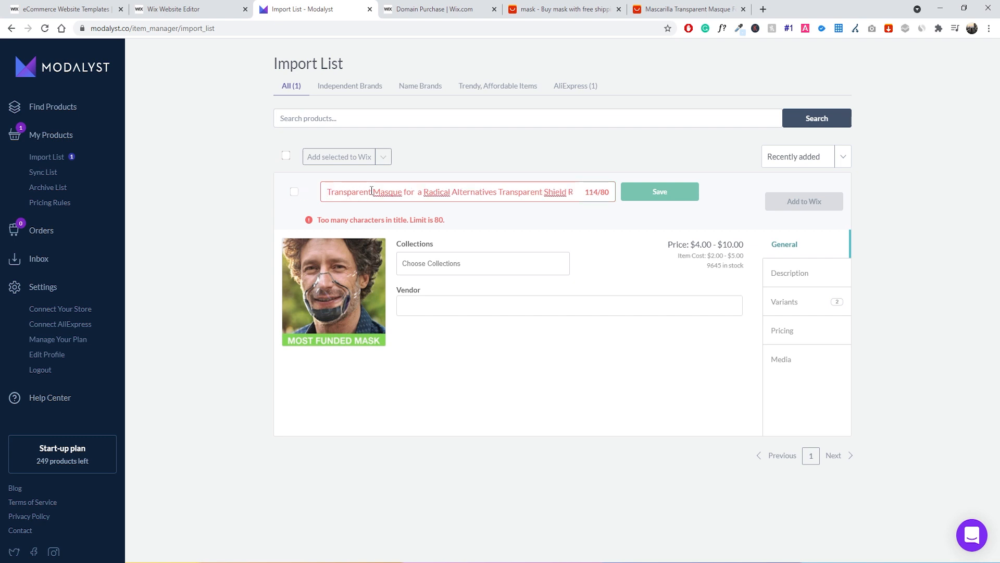
pyautogui.moveTo(372, 192); pyautogui.dragTo(663, 208)
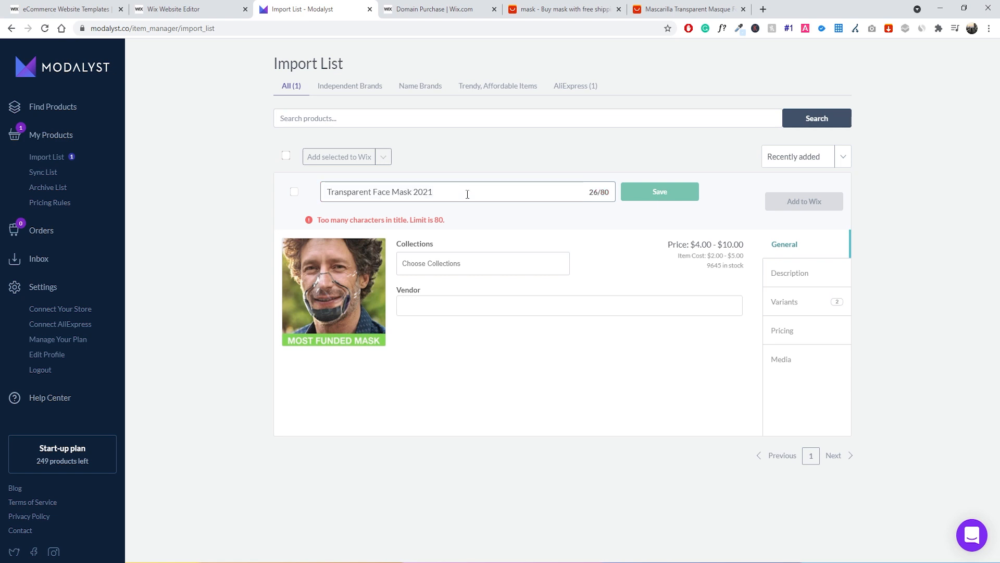
# Review the mask's shortened product title and save it
pyautogui.moveTo(467, 194); pyautogui.dragTo(286, 182)
pyautogui.click(415, 190)
pyautogui.moveTo(448, 191); pyautogui.dragTo(325, 188)
pyautogui.click(422, 191)
pyautogui.tripleClick(399, 199)
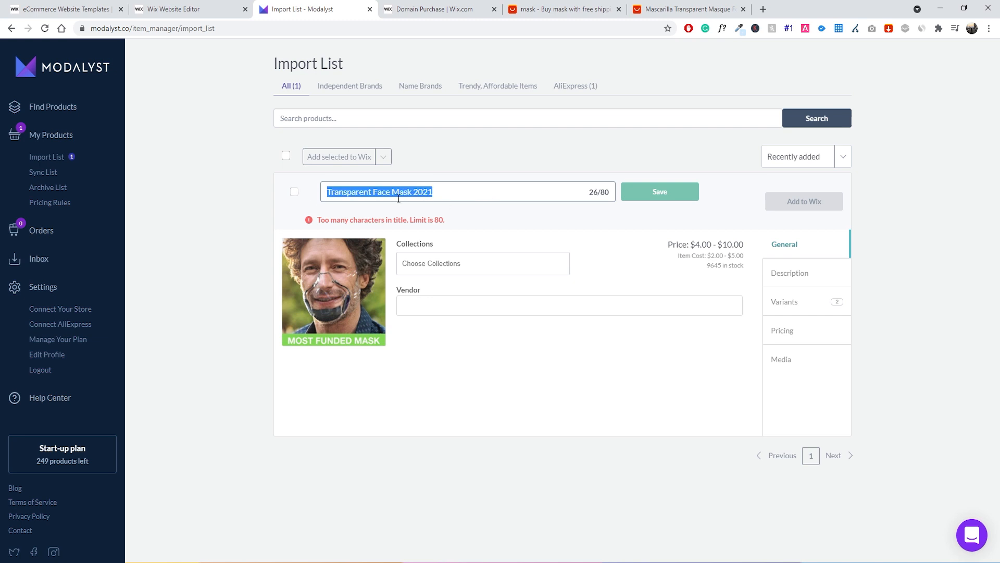
pyautogui.click(446, 213)
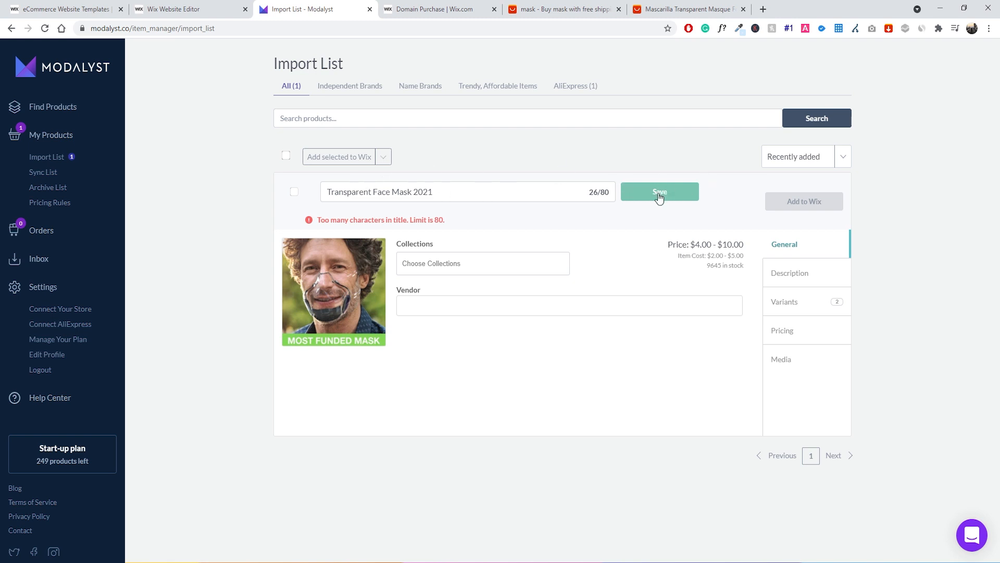
pyautogui.click(656, 194)
# Assign the face mask product to the Adults and Most Popular collections
pyautogui.click(502, 240)
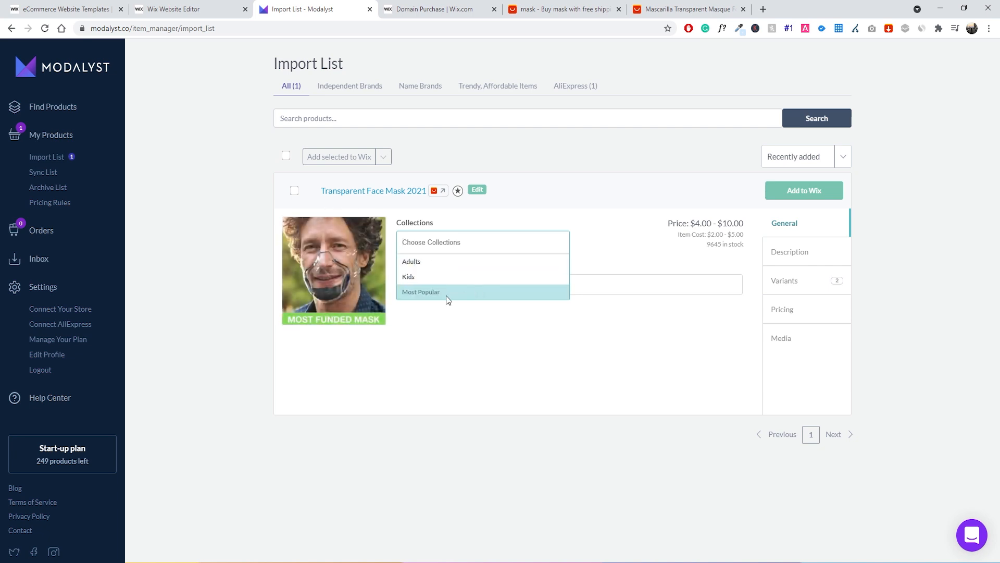
pyautogui.click(472, 262)
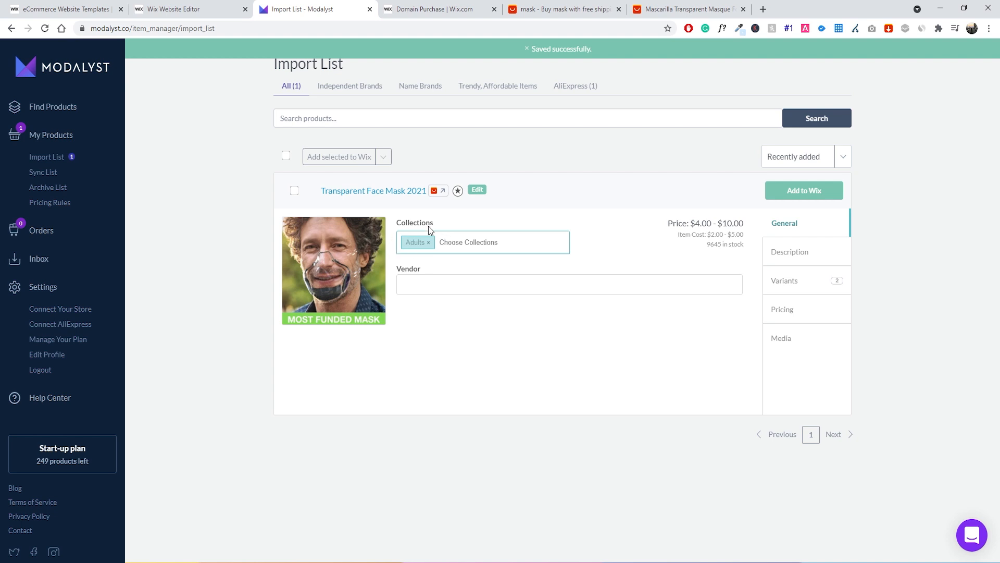
pyautogui.click(474, 240)
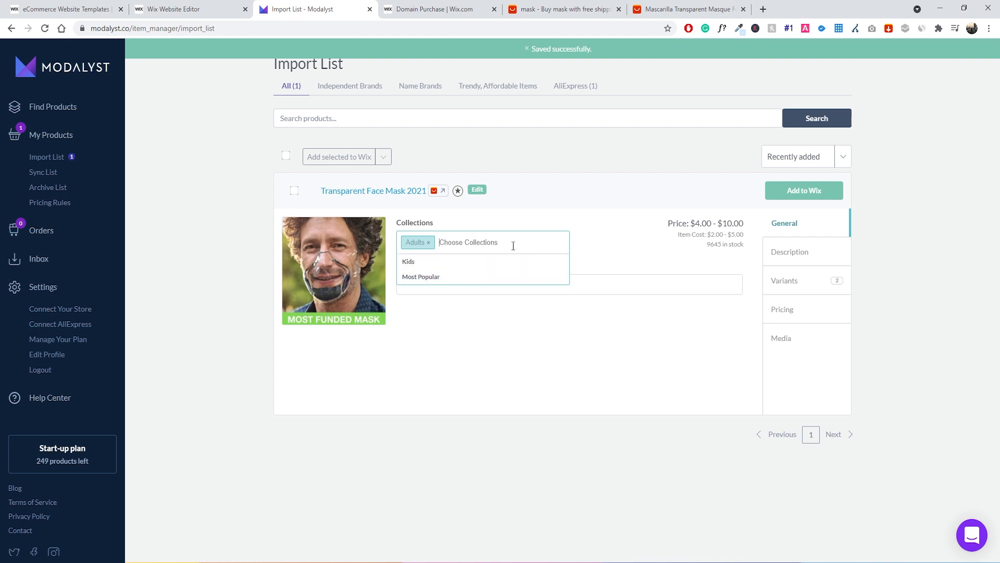
pyautogui.click(433, 276)
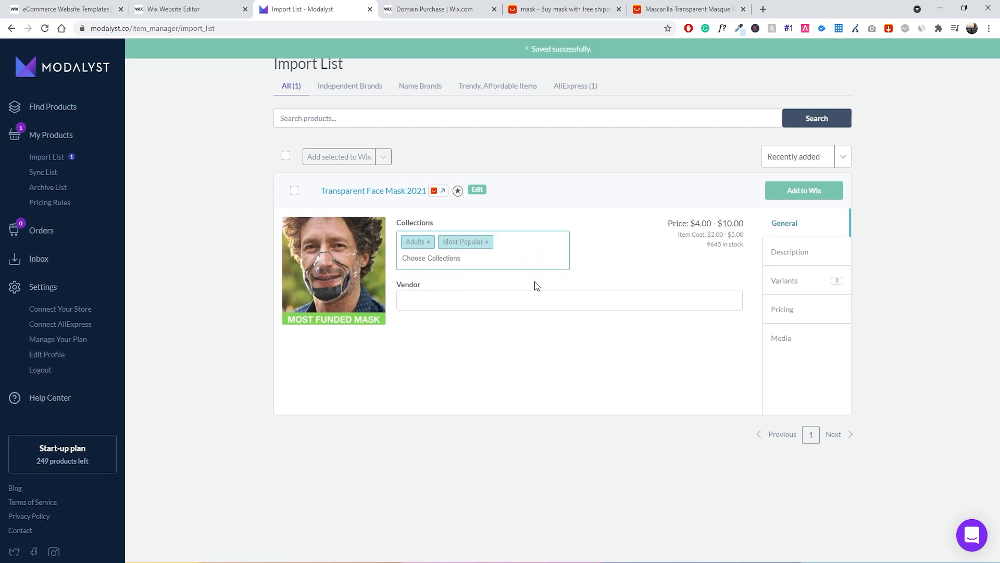
# Replace the mask's whole product description with "Hi this is the best face mask you will ever get!"
pyautogui.click(794, 255)
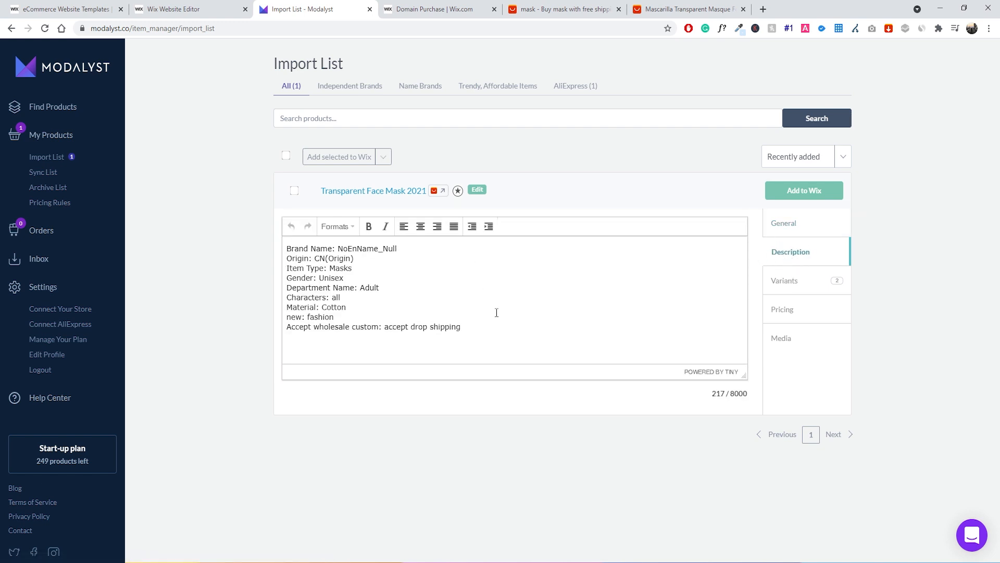
pyautogui.moveTo(497, 336); pyautogui.dragTo(343, 268)
pyautogui.hotkey('ctrl', 'a')
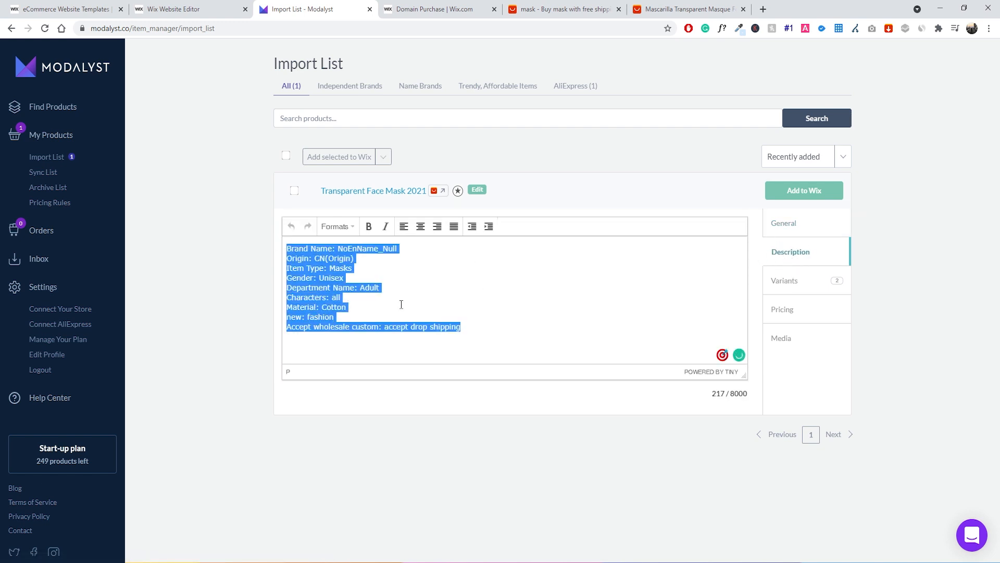
pyautogui.click(514, 329)
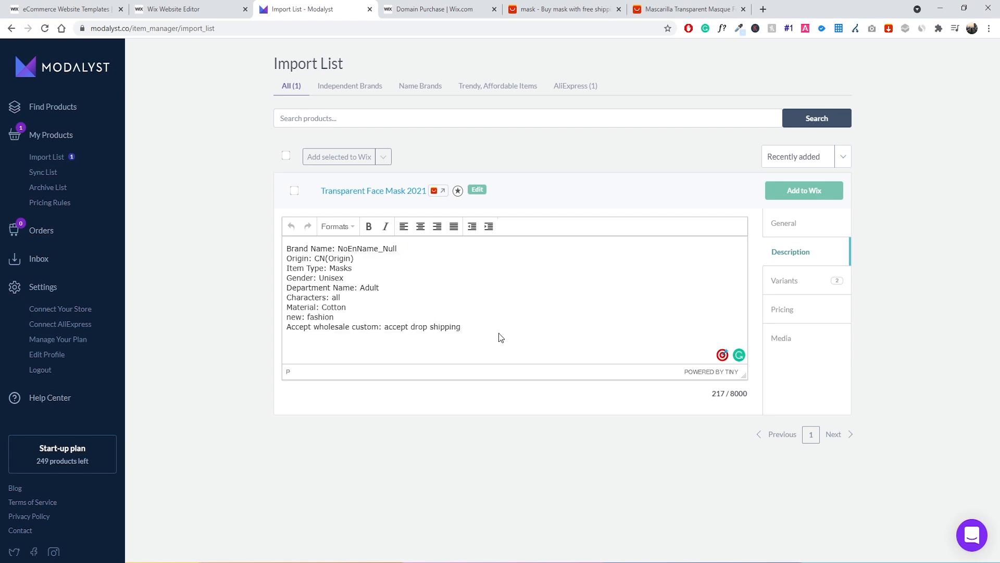
pyautogui.moveTo(505, 331); pyautogui.dragTo(354, 268)
pyautogui.hotkey('ctrl', 'a')
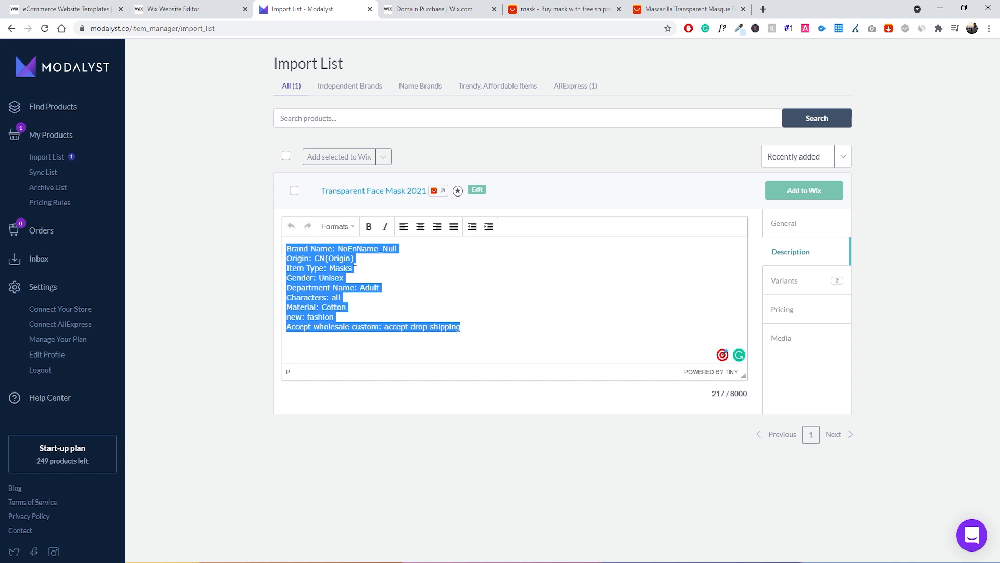
pyautogui.write('Hi ')
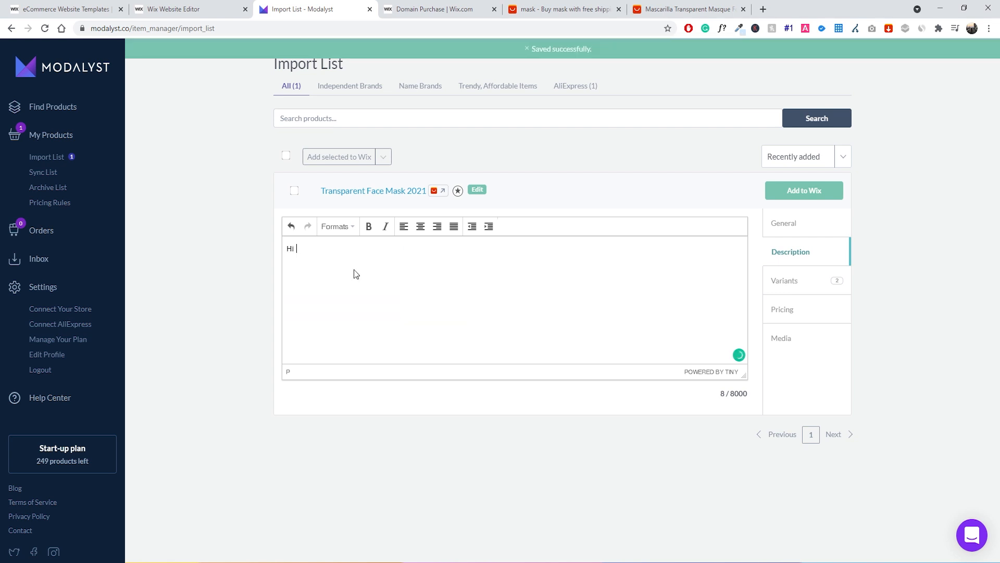
pyautogui.write('this is the best face mask you')
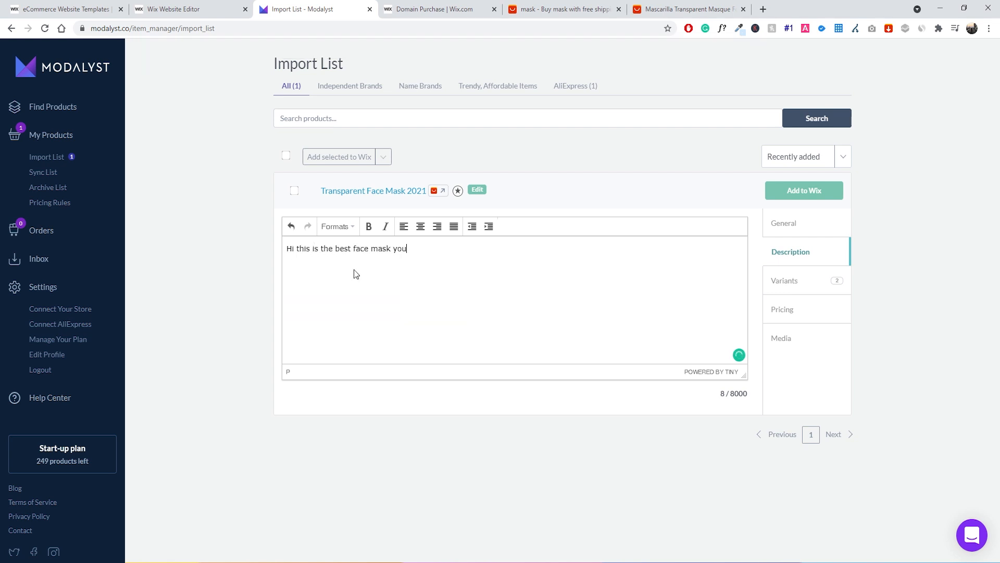
pyautogui.write(' will ever get!')
pyautogui.moveTo(286, 254)
# Exclude the mask variant that ships from China, keep the United States variant, and open the product's pricing
pyautogui.click(783, 284)
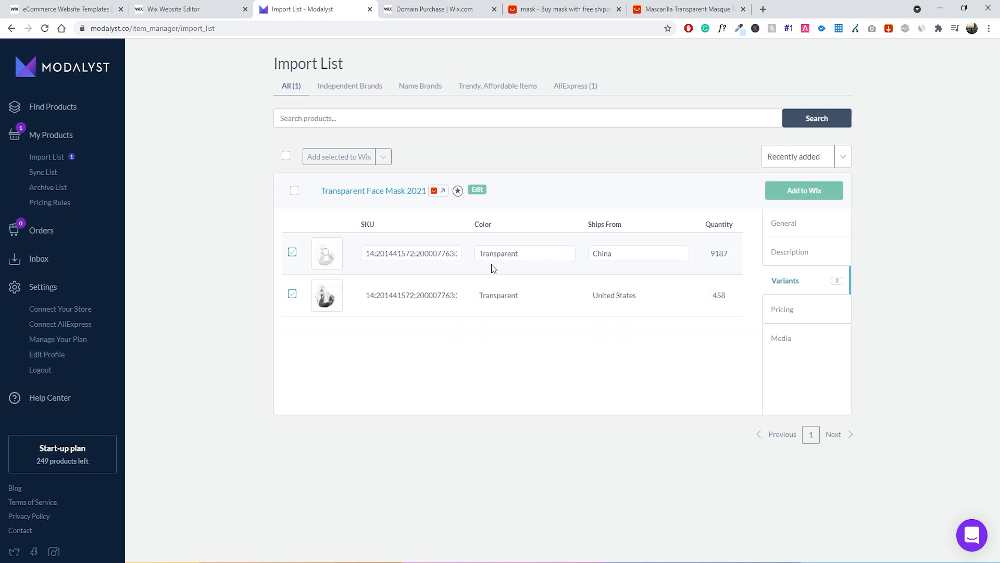
pyautogui.click(292, 253)
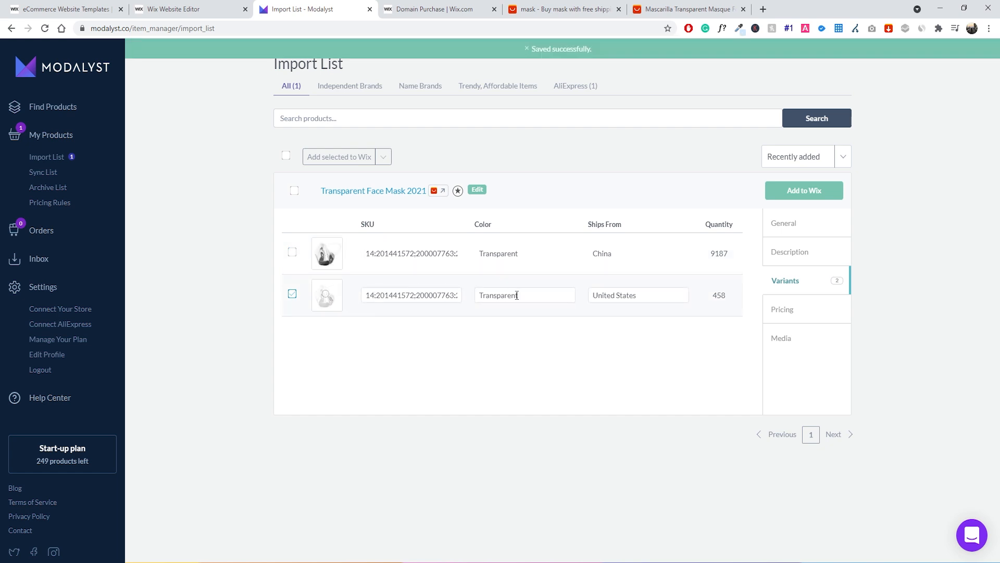
pyautogui.tripleClick(389, 295)
pyautogui.click(441, 300)
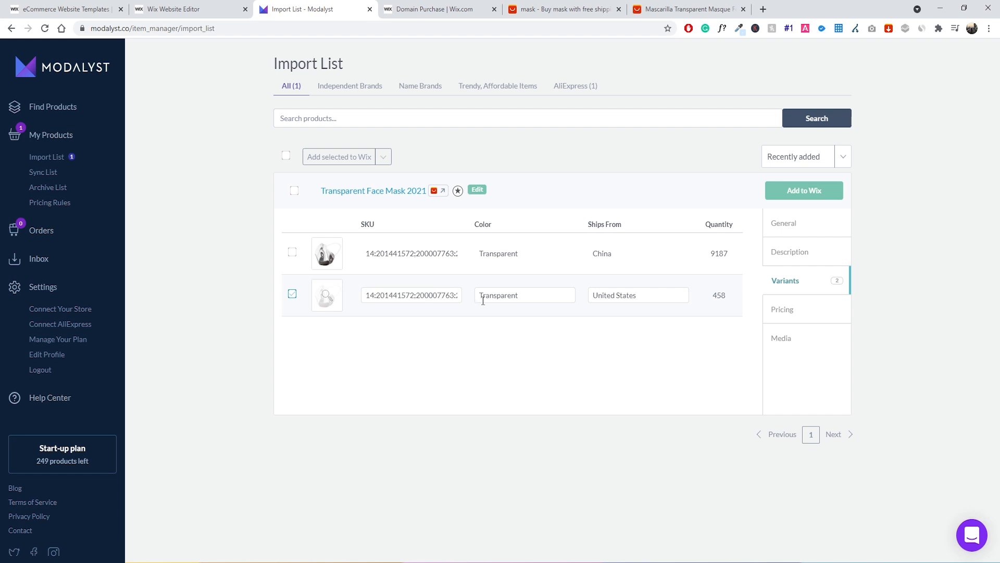
pyautogui.tripleClick(406, 300)
pyautogui.click(442, 297)
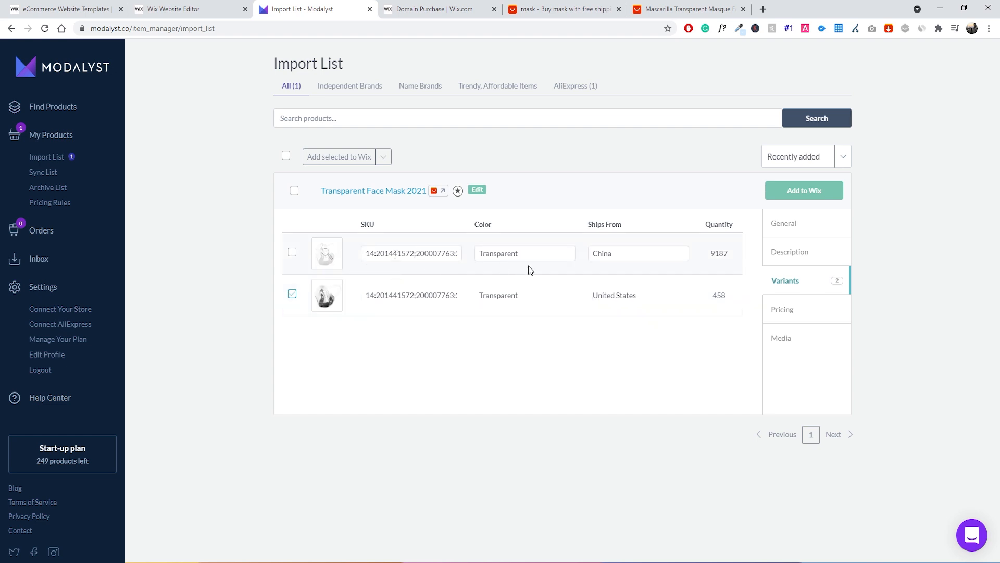
pyautogui.click(778, 315)
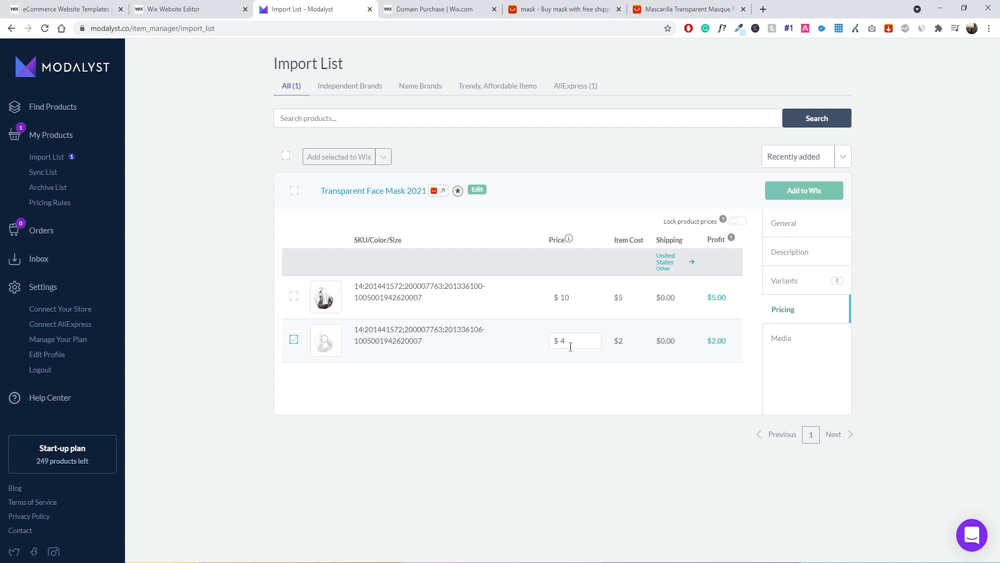
# Set the selling price of the mask's second, $2-cost variant to $10
pyautogui.moveTo(570, 347); pyautogui.dragTo(542, 352)
pyautogui.doubleClick(620, 341)
pyautogui.moveTo(704, 350); pyautogui.dragTo(739, 351)
pyautogui.doubleClick(565, 341)
pyautogui.write('10')
pyautogui.click(583, 375)
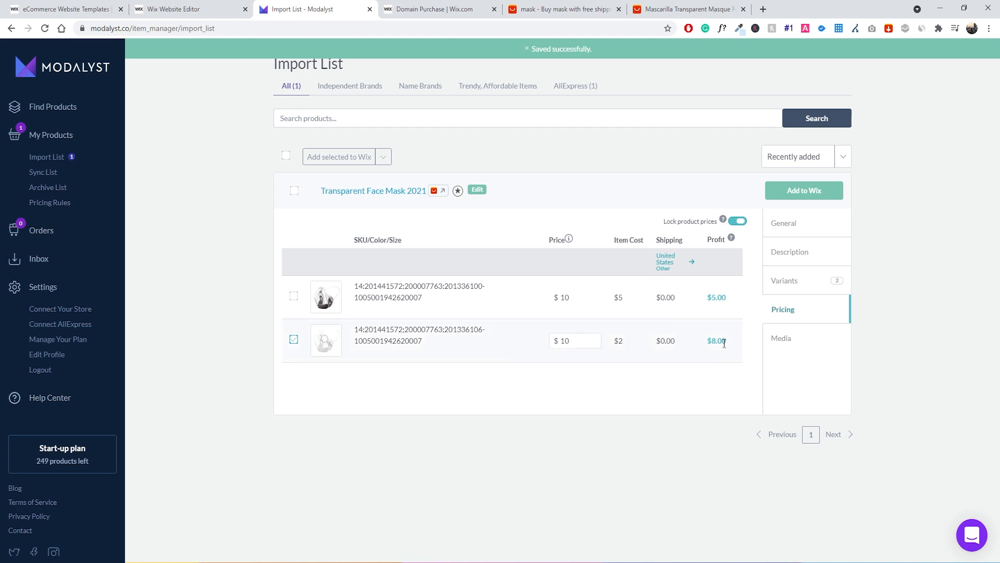
pyautogui.click(699, 385)
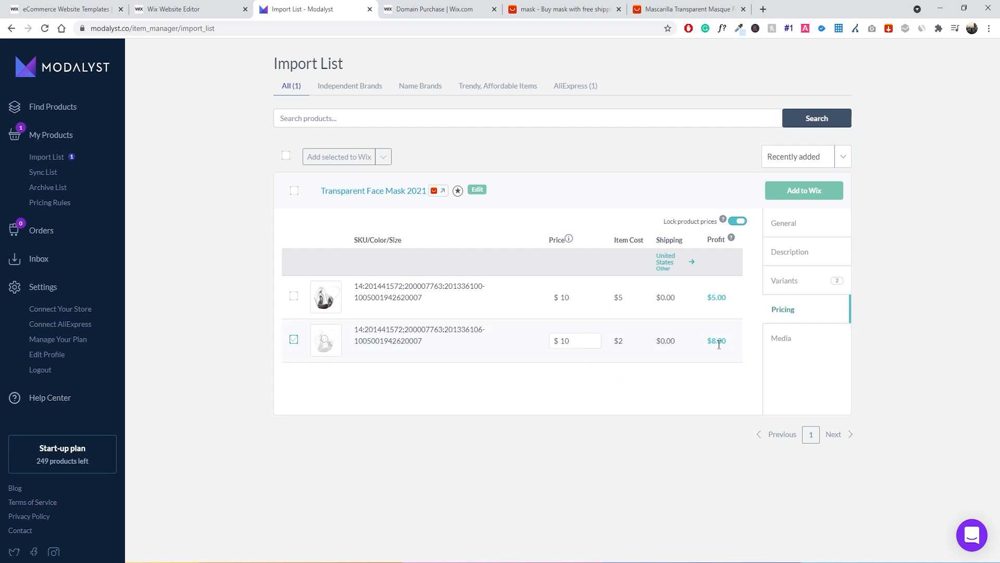
# Exclude the two images captioned "Most Funded Mask" from the face mask's media and add the product to Wix
pyautogui.click(780, 347)
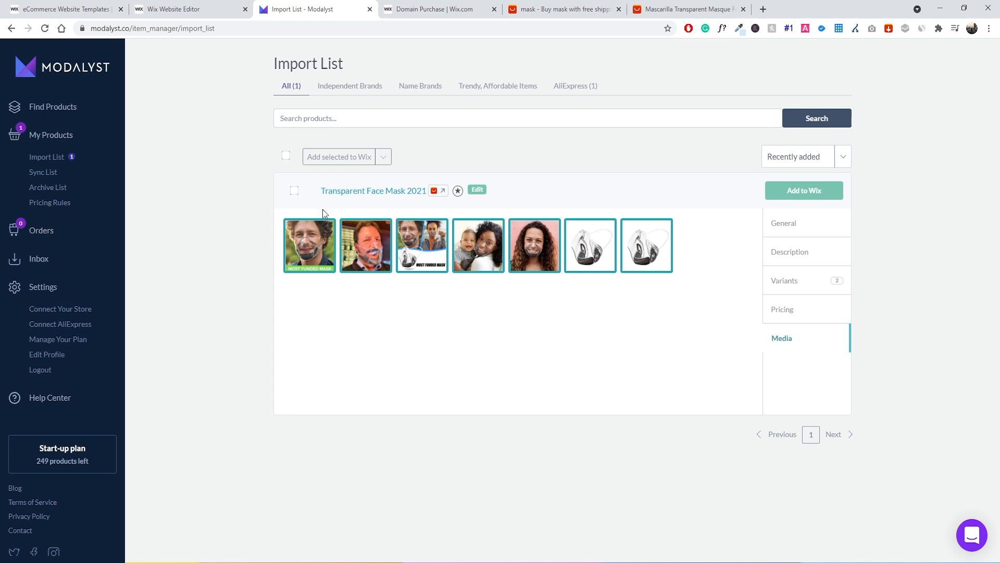
pyautogui.click(422, 250)
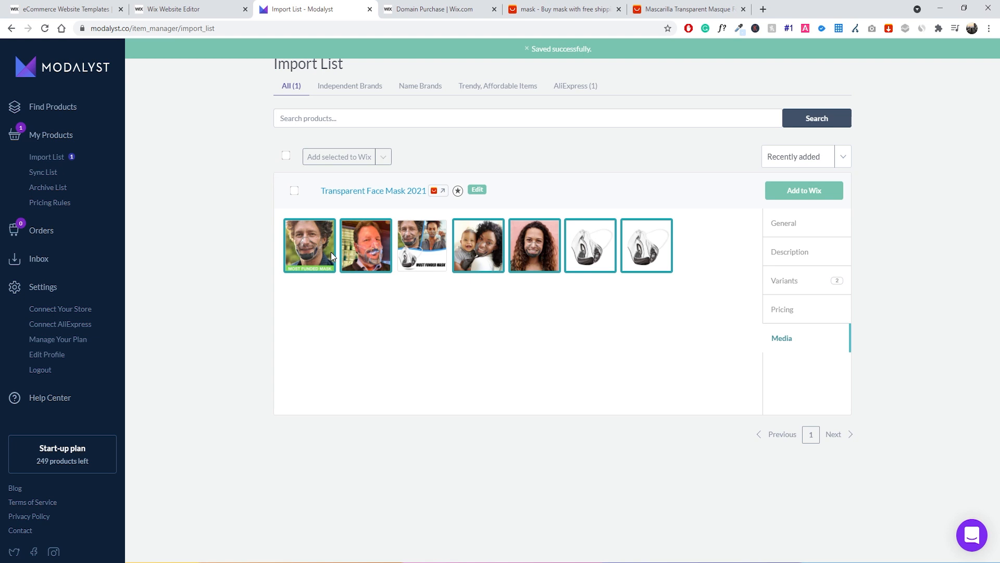
pyautogui.click(424, 242)
pyautogui.click(424, 261)
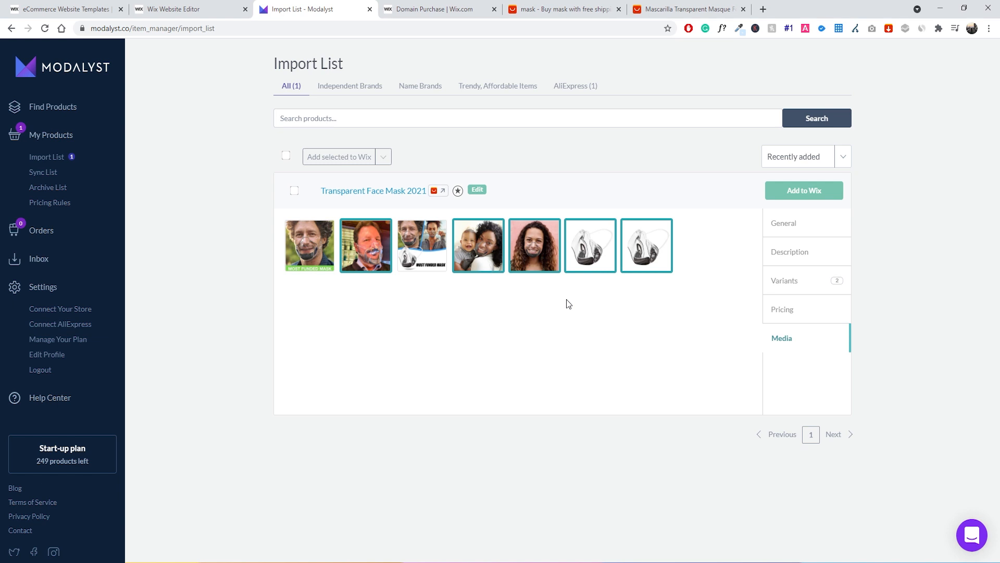
pyautogui.click(778, 201)
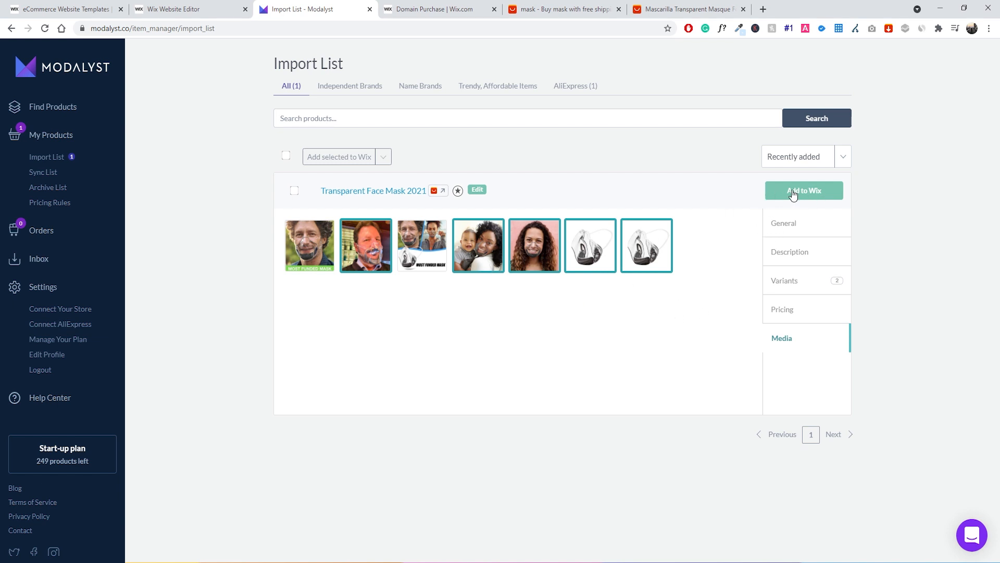